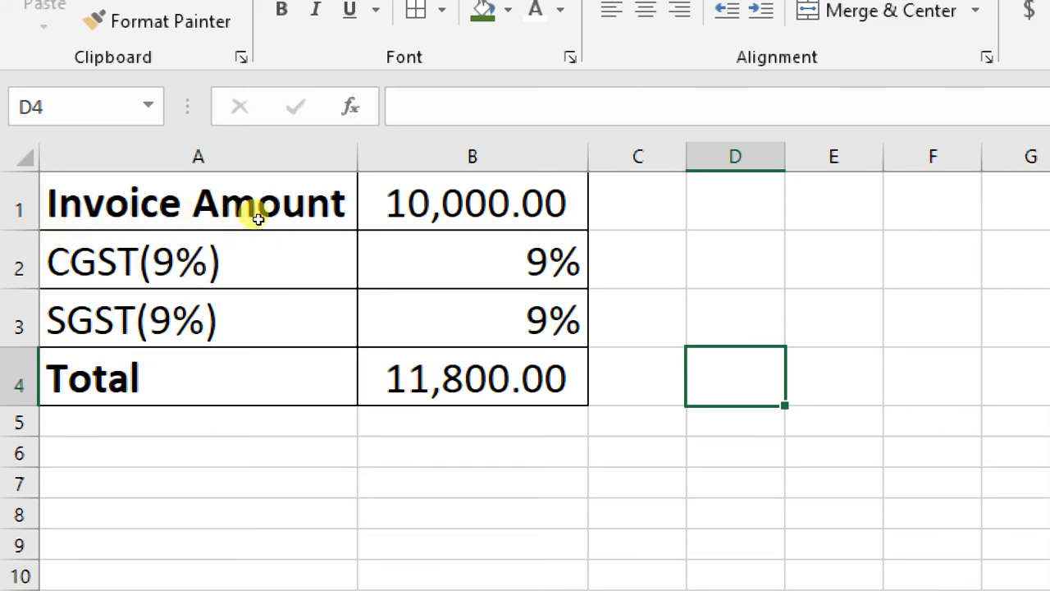
# Run Goal Seek so the Total in B4 reaches 11000 by changing the invoice amount in B1, and keep the solution.
pyautogui.press('Left')
pyautogui.press('Left')
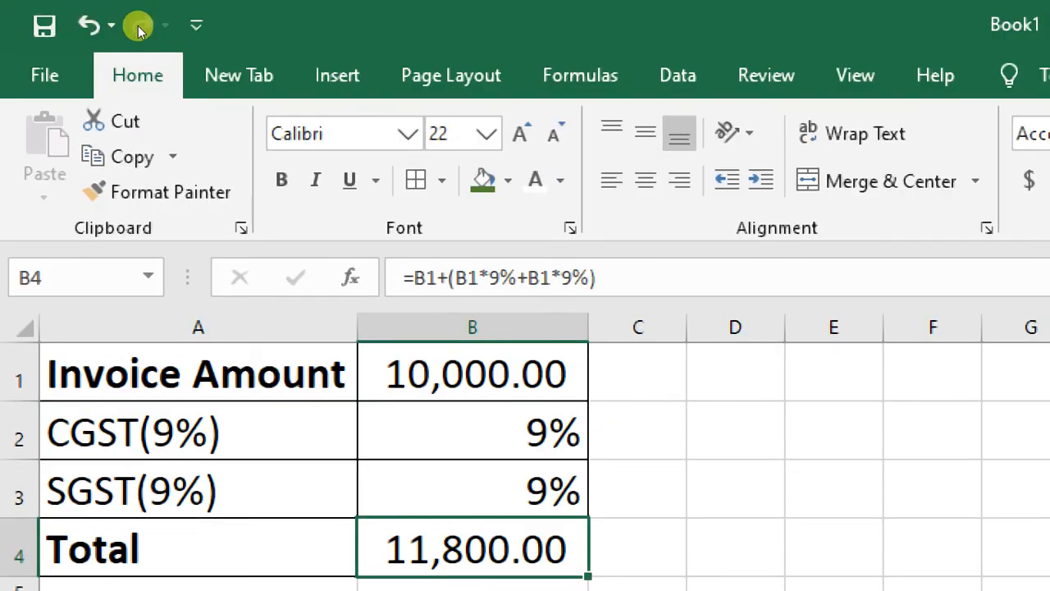
pyautogui.click(676, 76)
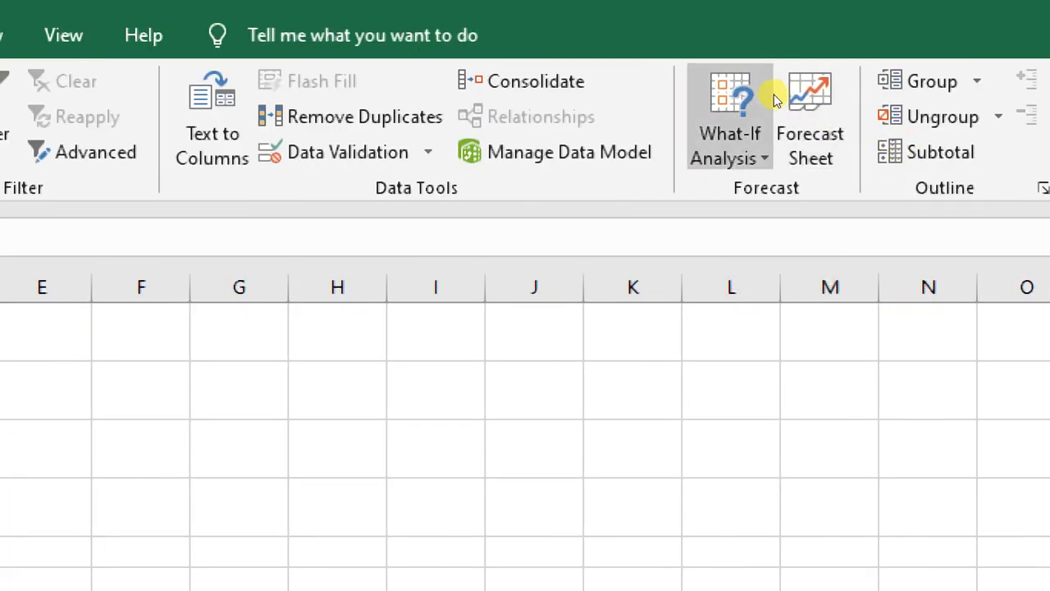
pyautogui.click(773, 96)
pyautogui.press('Down')
pyautogui.press('Down')
pyautogui.press('Return')
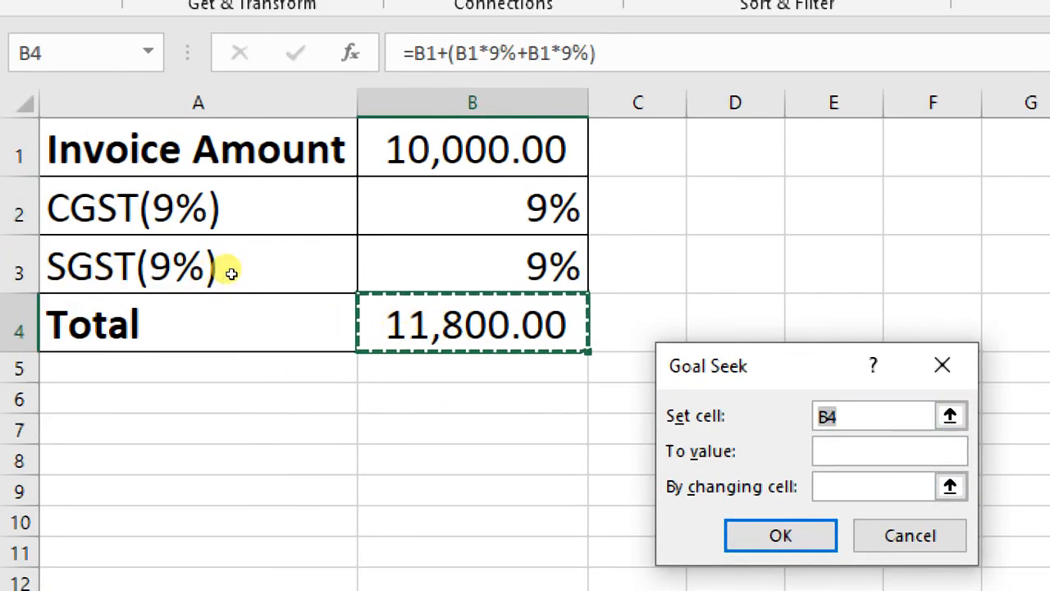
pyautogui.press('Tab')
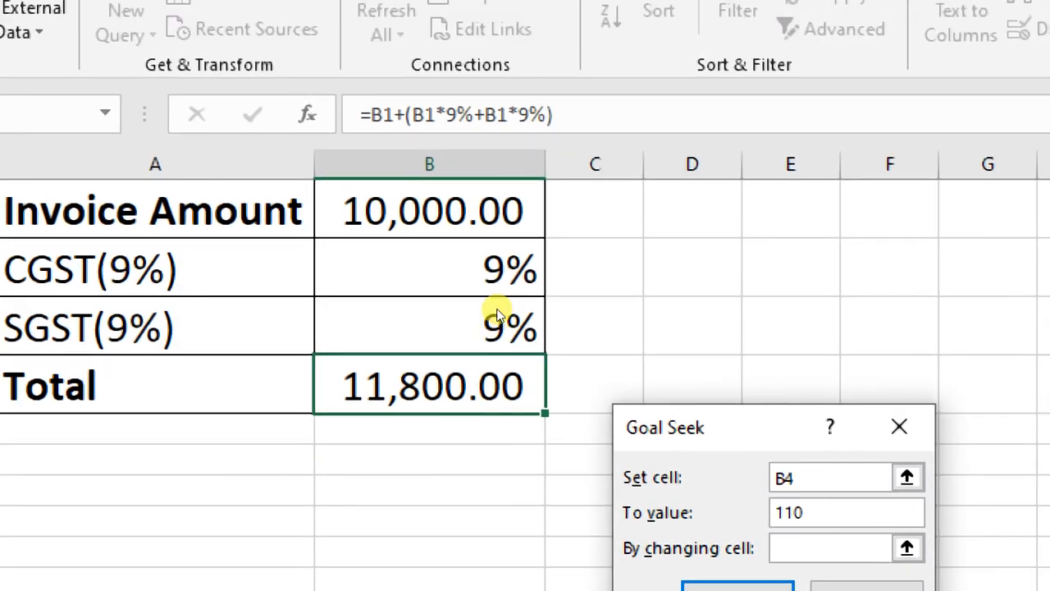
pyautogui.write('11000')
pyautogui.press('Tab')
pyautogui.click(473, 129)
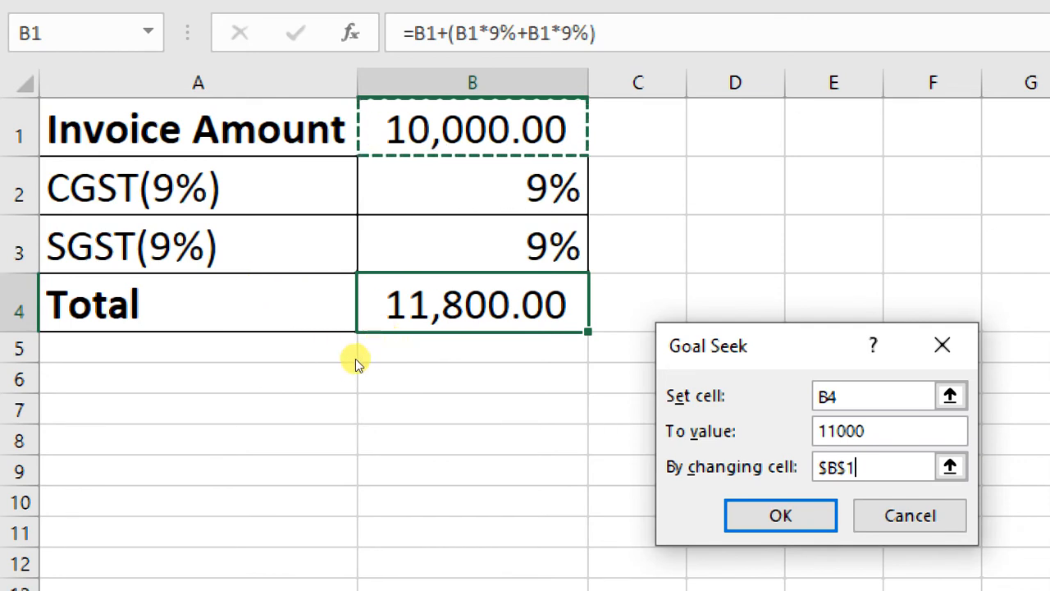
pyautogui.press('Return')
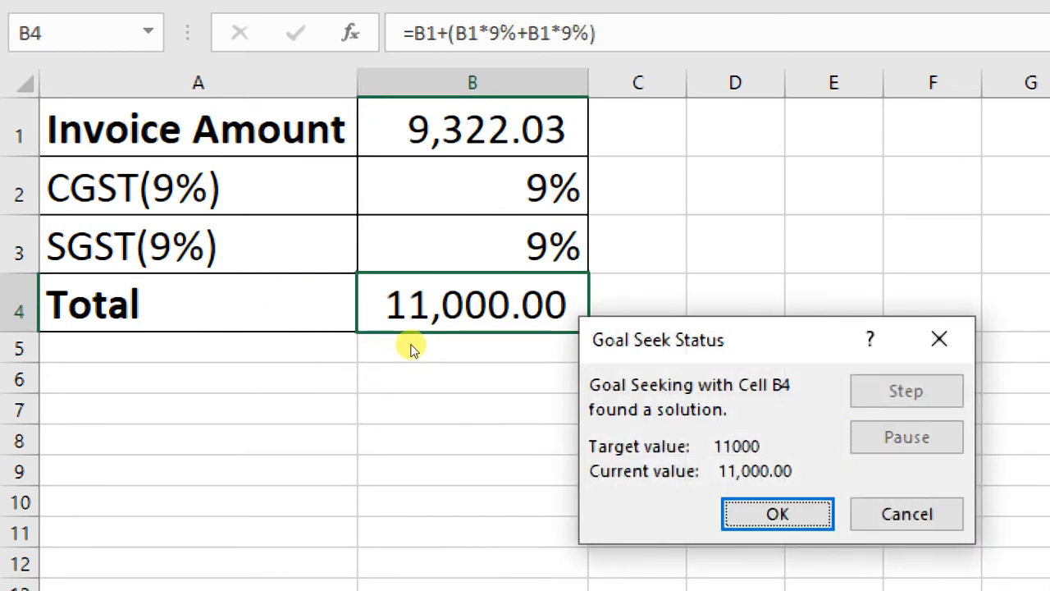
pyautogui.press('Return')
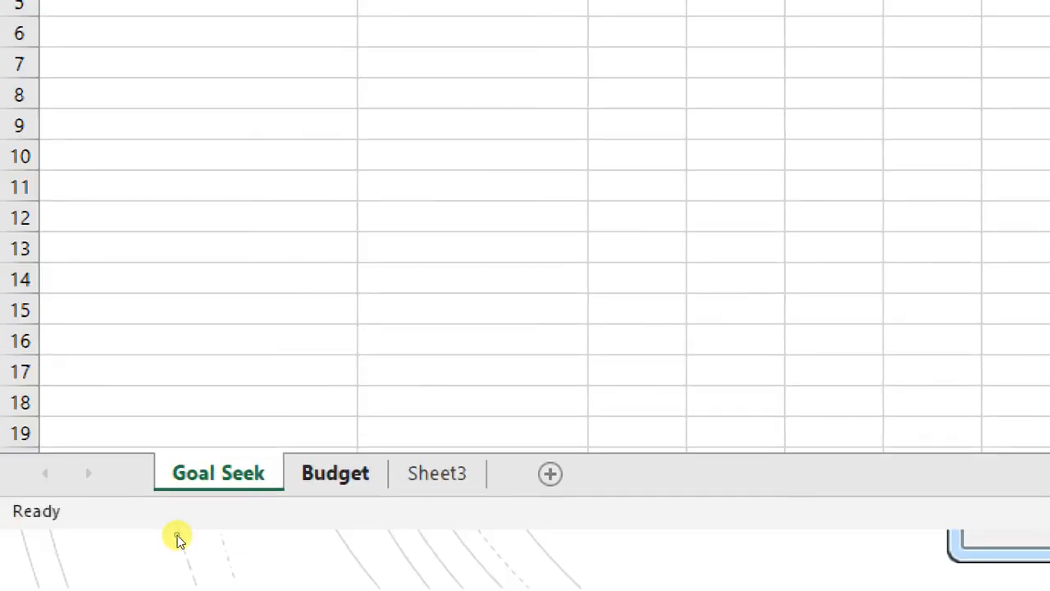
# Examine the Profit formula and the named Sales and Expenses cells on the Budget sheet.
pyautogui.click(335, 473)
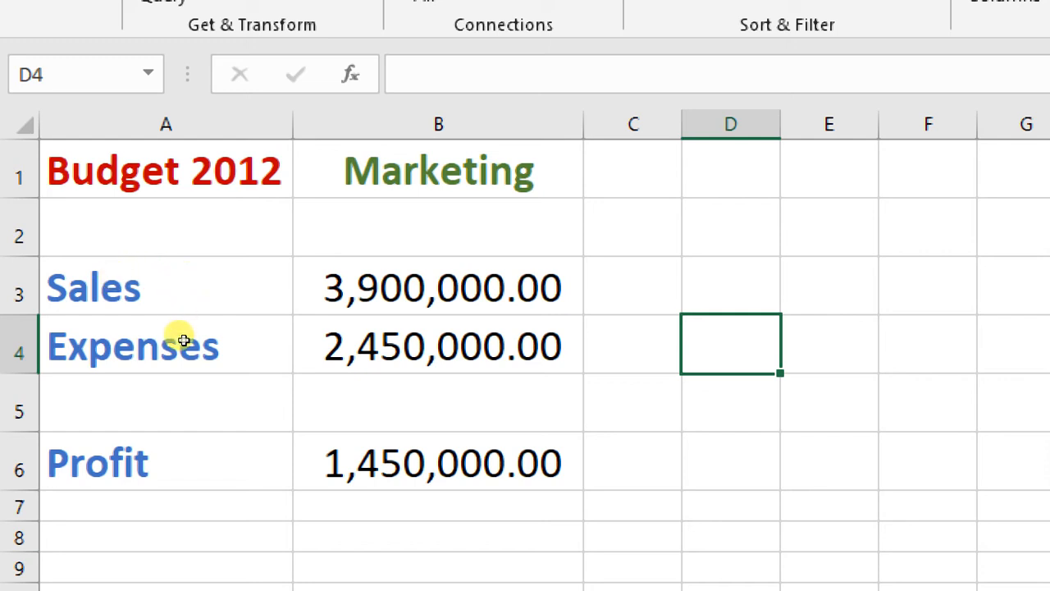
pyautogui.click(438, 463)
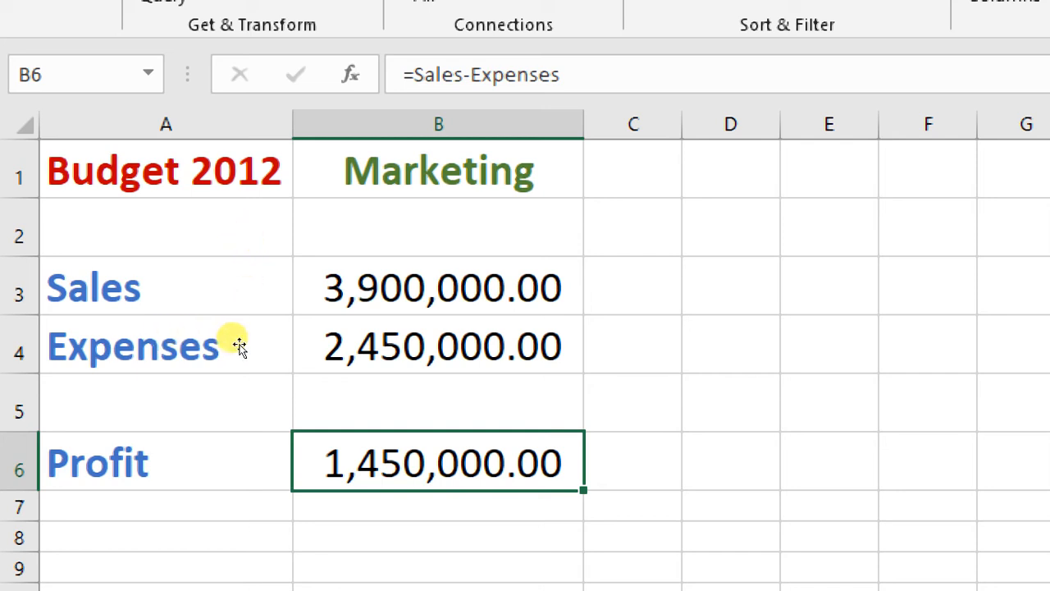
pyautogui.doubleClick(438, 287)
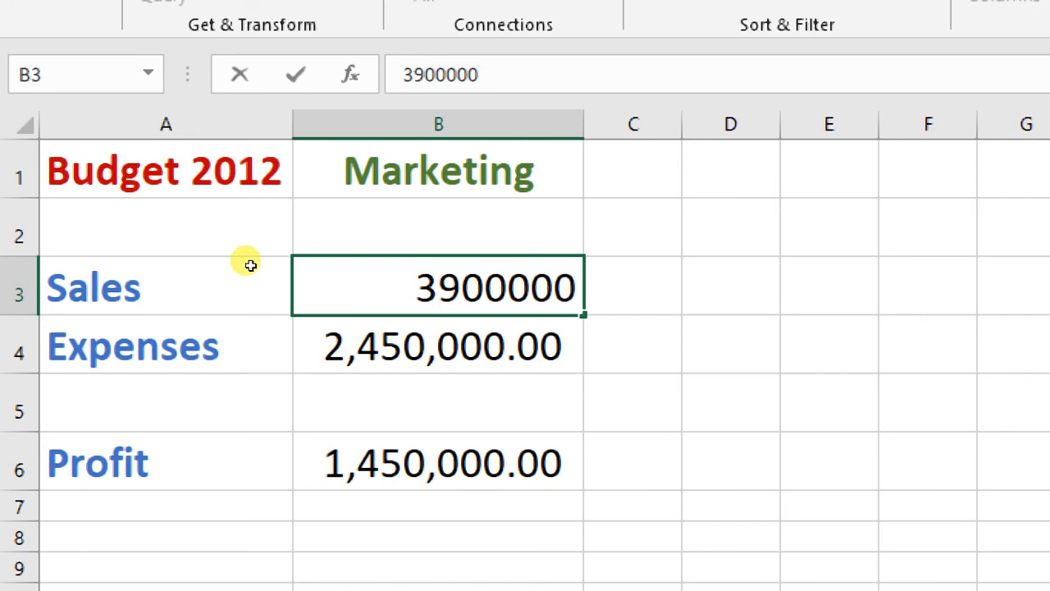
pyautogui.doubleClick(438, 403)
pyautogui.click(438, 287)
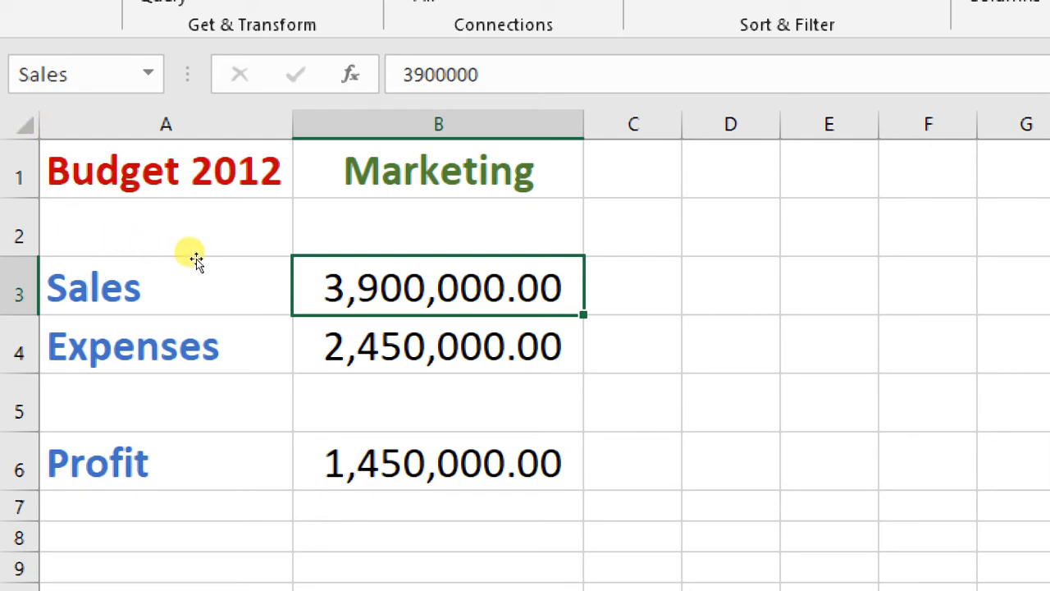
pyautogui.press('Down')
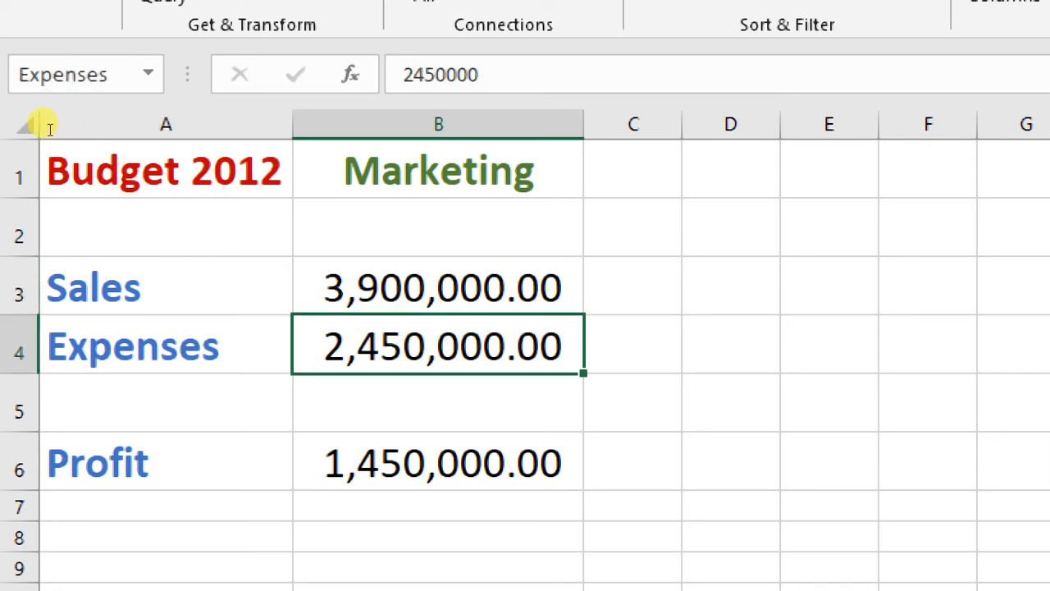
pyautogui.press('Down')
pyautogui.press('Down')
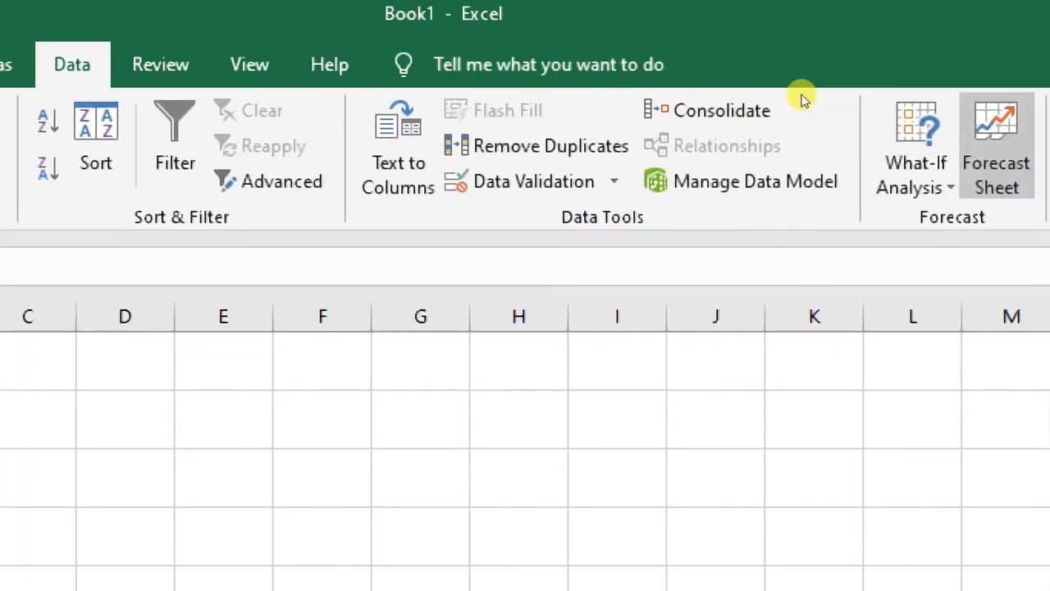
# Create a scenario named Marketing with the Sales and Expenses cells B3 and B4 as changing cells, keeping their current values.
pyautogui.click(913, 172)
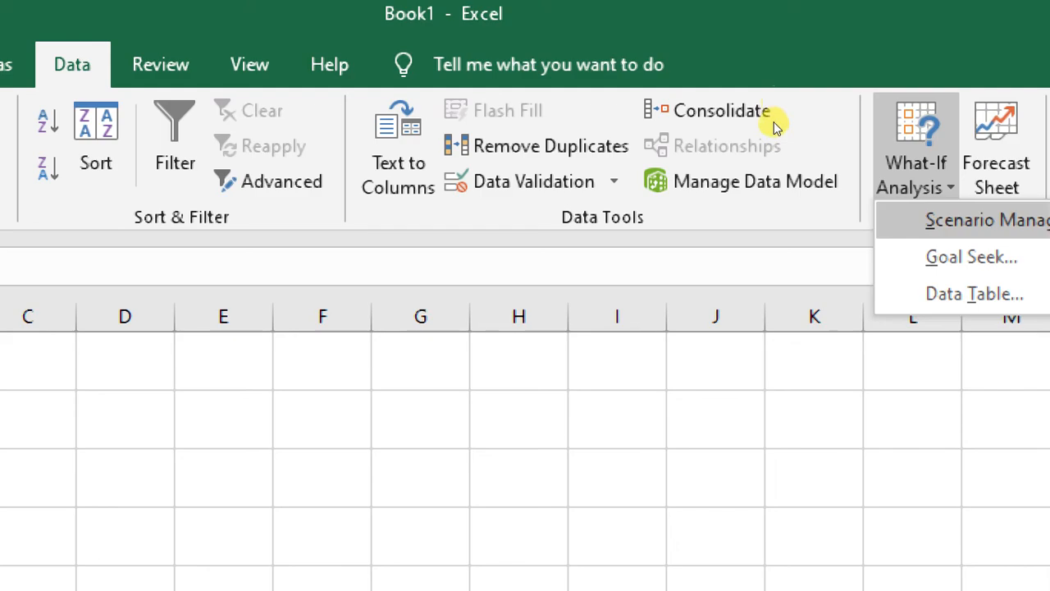
pyautogui.click(905, 218)
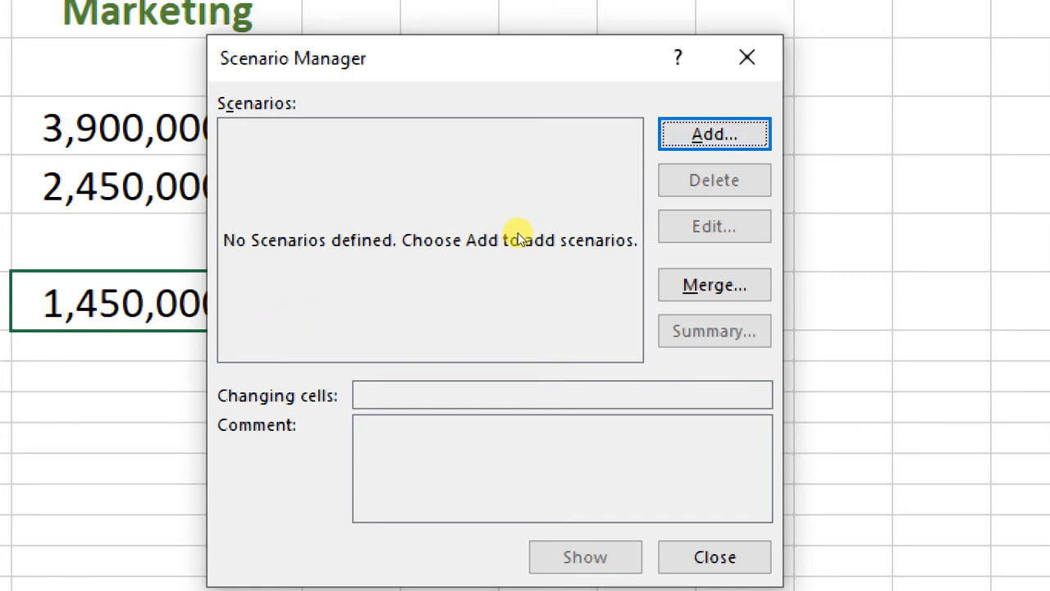
pyautogui.press('Return')
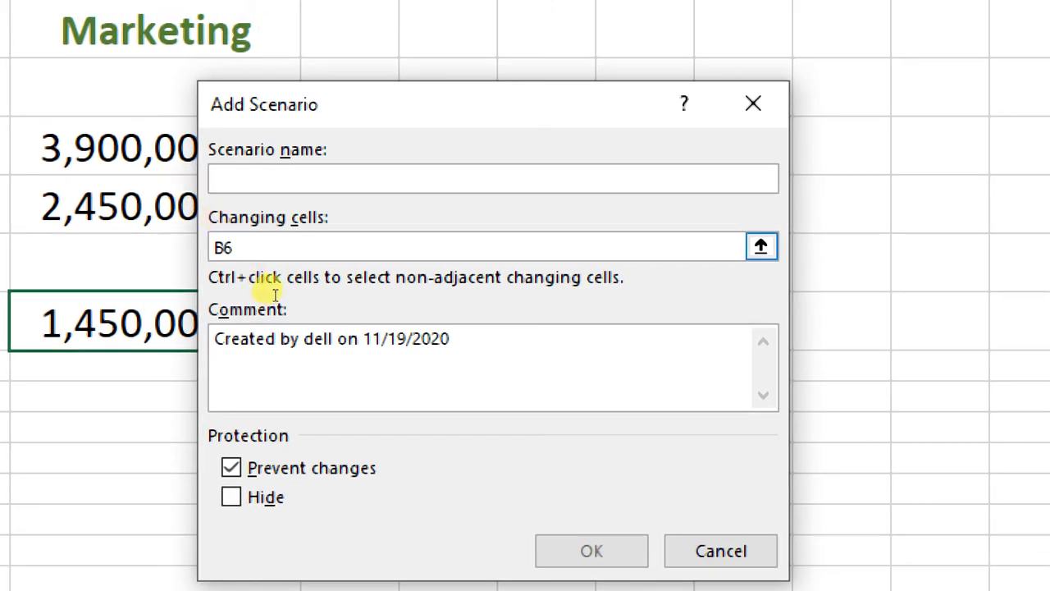
pyautogui.write('Marketing')
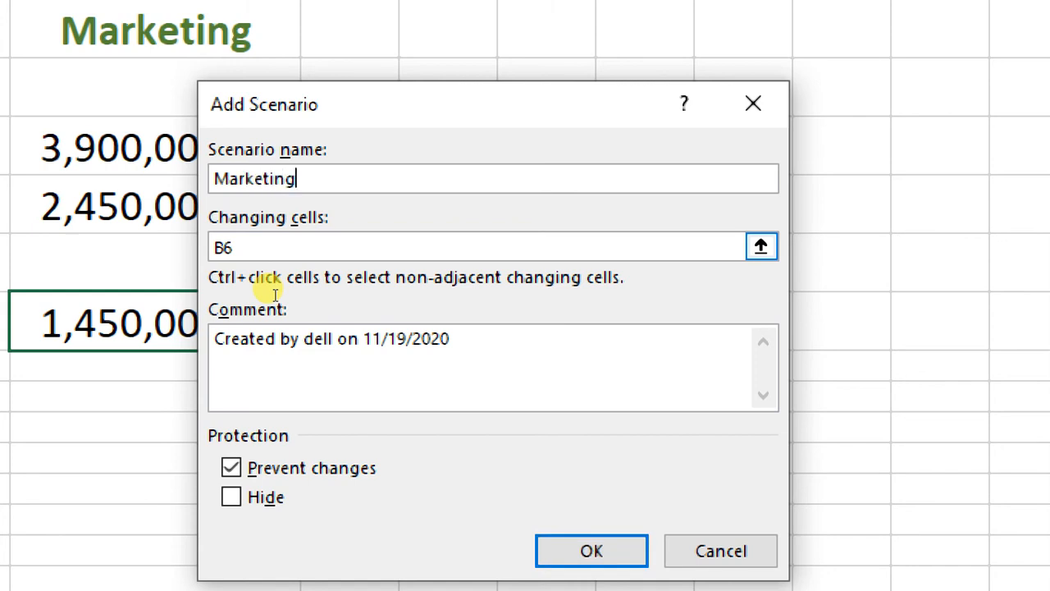
pyautogui.press('Tab')
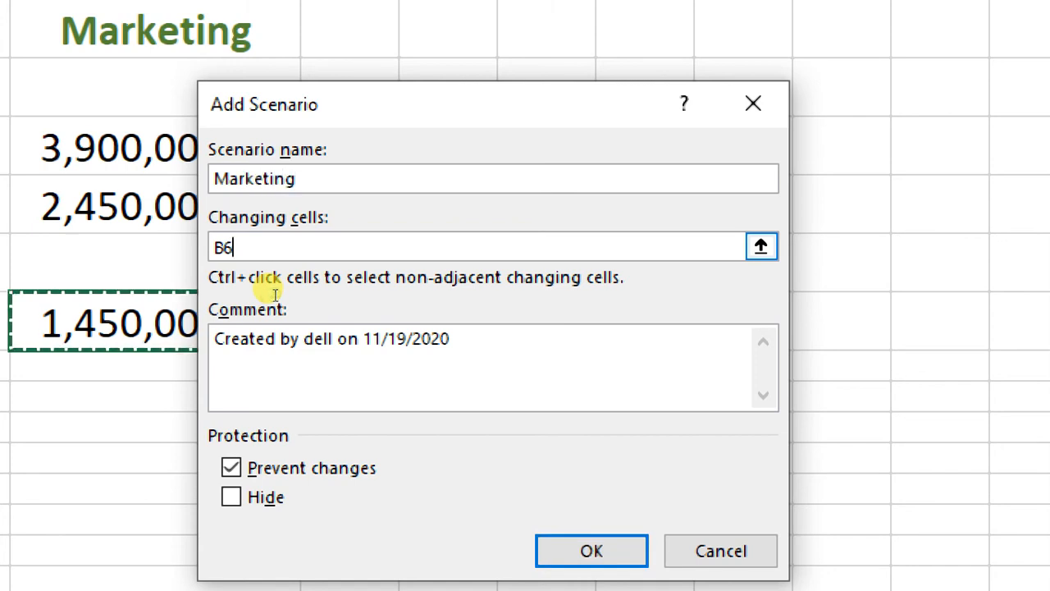
pyautogui.press('BackSpace')
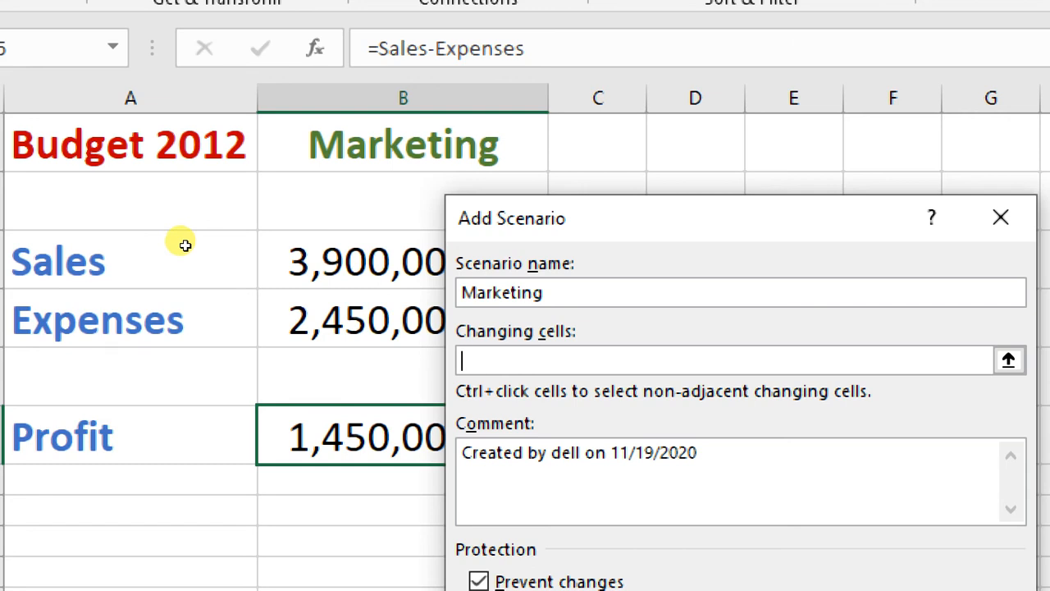
pyautogui.click(186, 245)
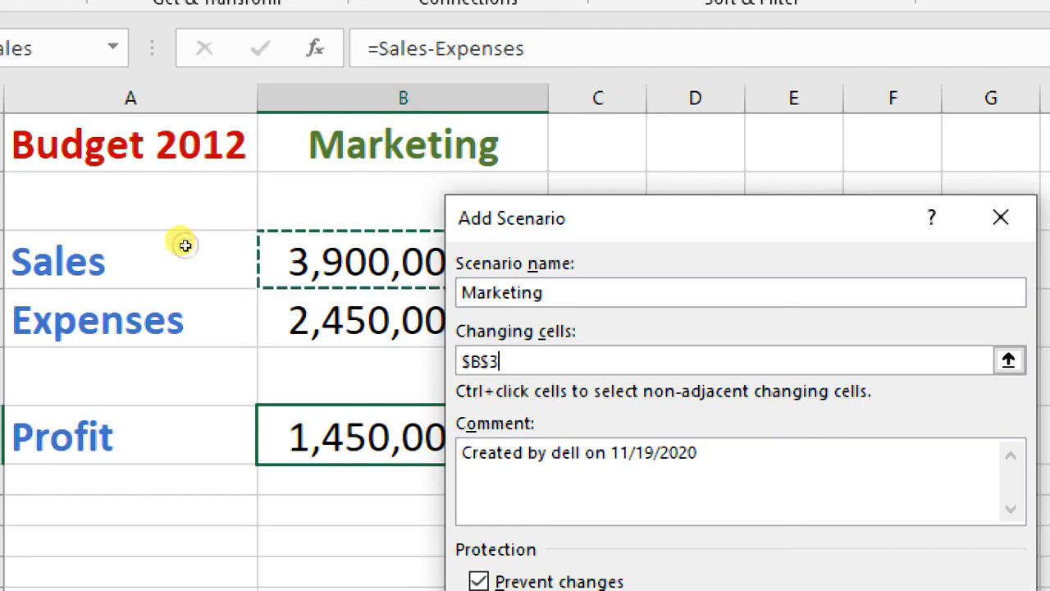
pyautogui.keyDown('ctrl'); pyautogui.click(179, 275); pyautogui.keyUp('ctrl')
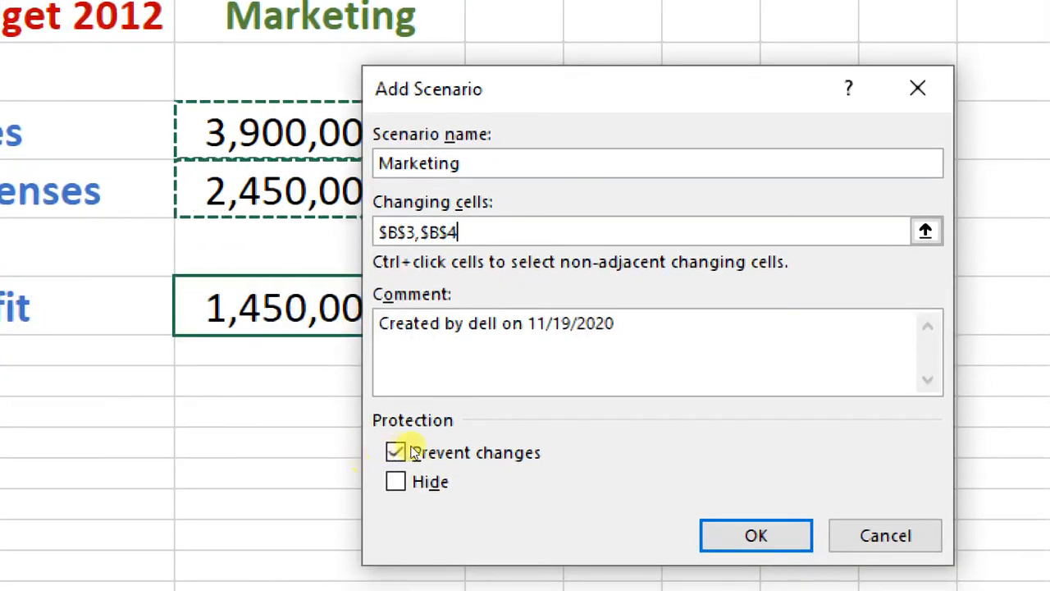
pyautogui.press('Return')
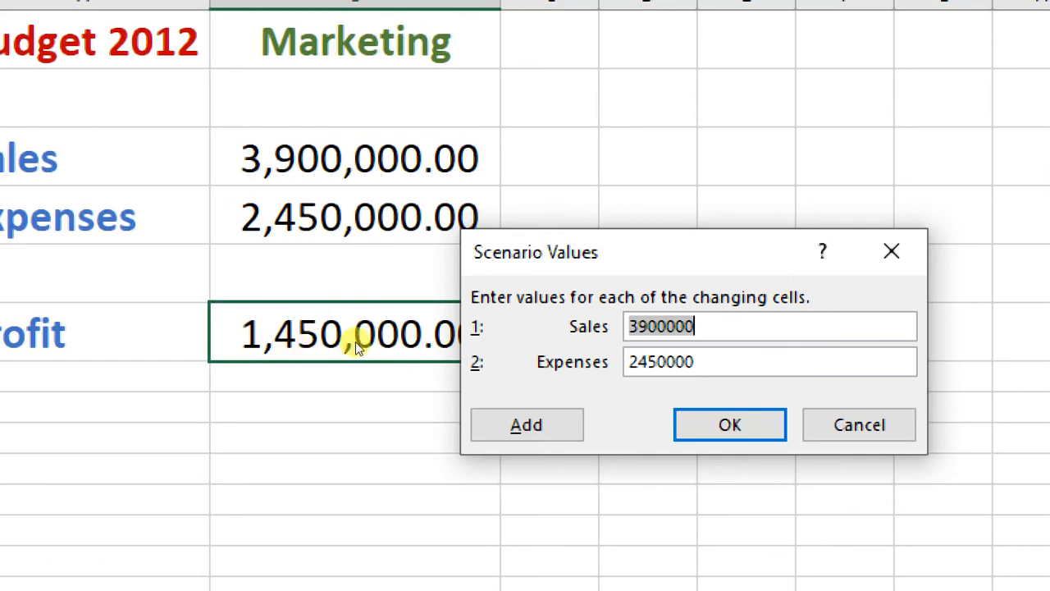
pyautogui.click(527, 425)
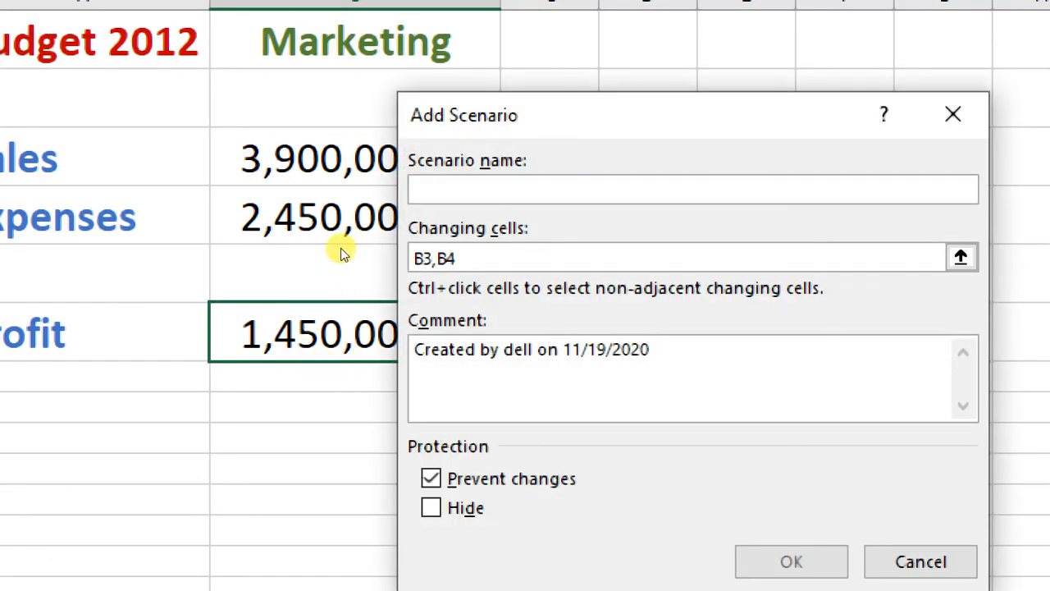
# Add a second scenario named Finance for B3 and B4, with Sales 2500500 and Expenses 1450000, and return to the scenario list.
pyautogui.write('nance')
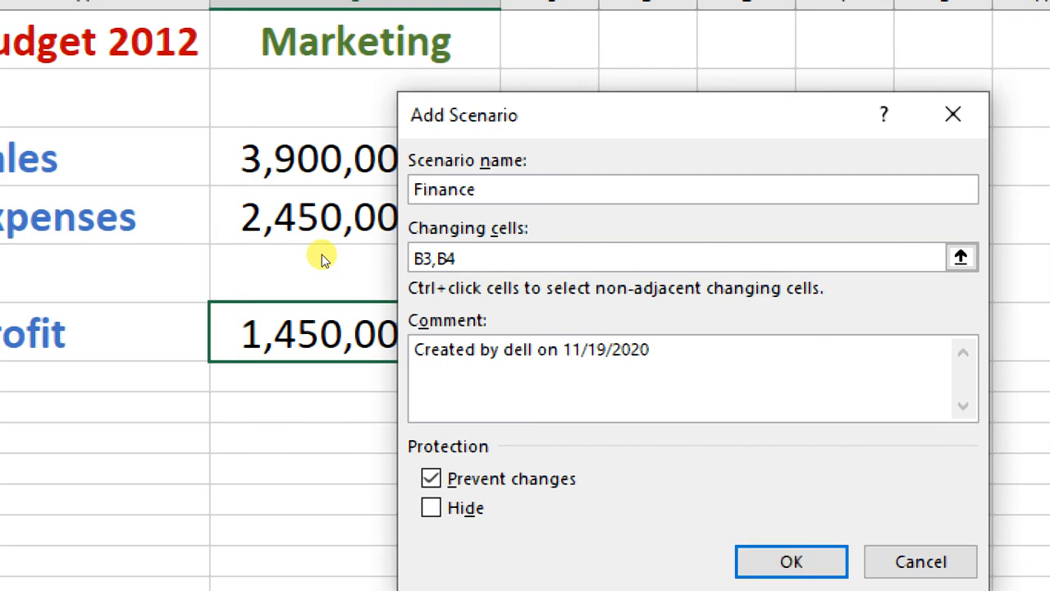
pyautogui.moveTo(581, 106); pyautogui.dragTo(632, 48)
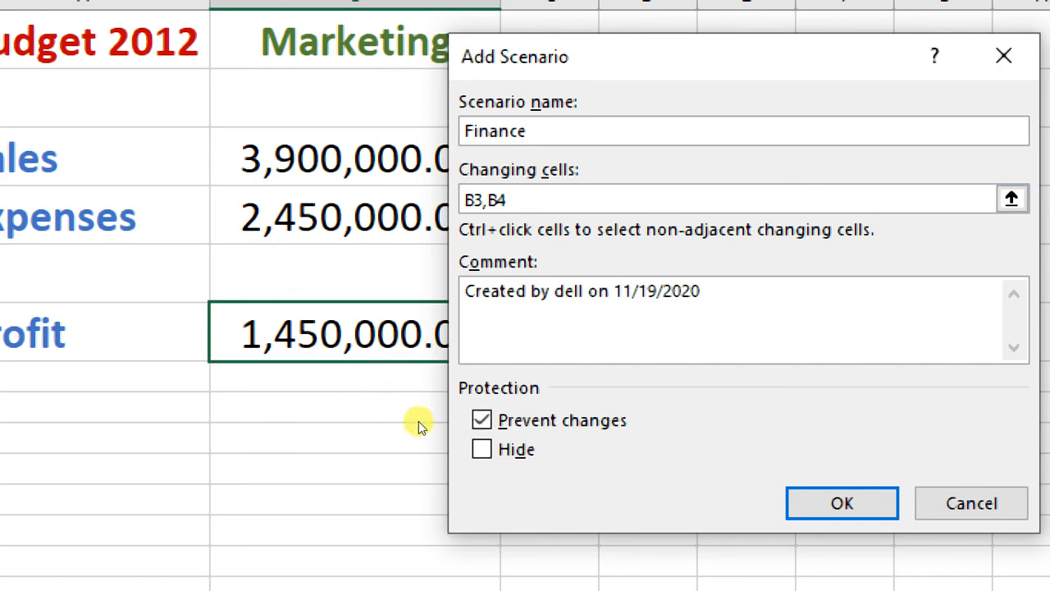
pyautogui.press('Return')
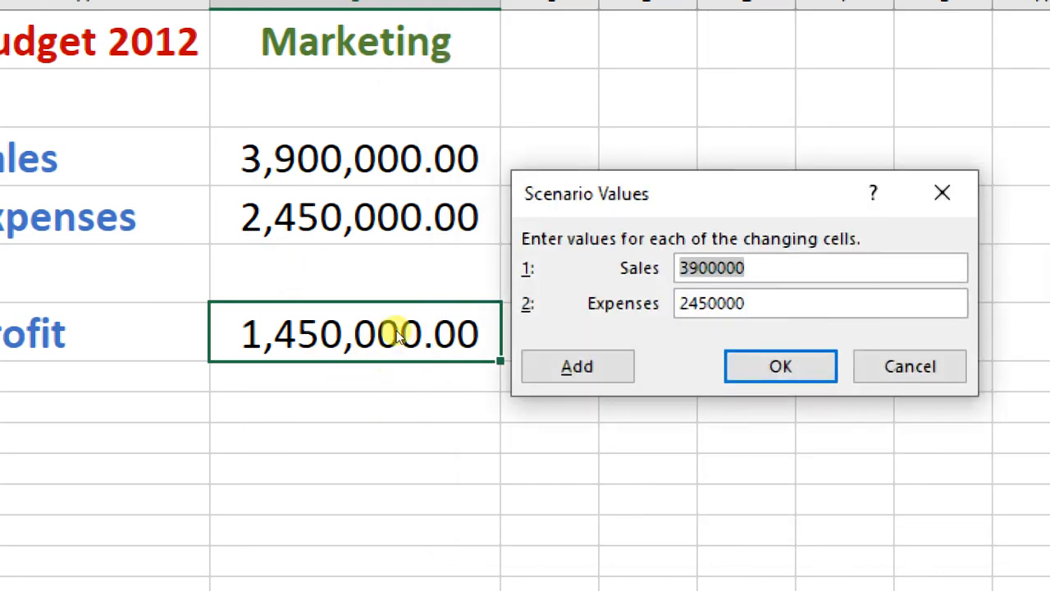
pyautogui.press('Left')
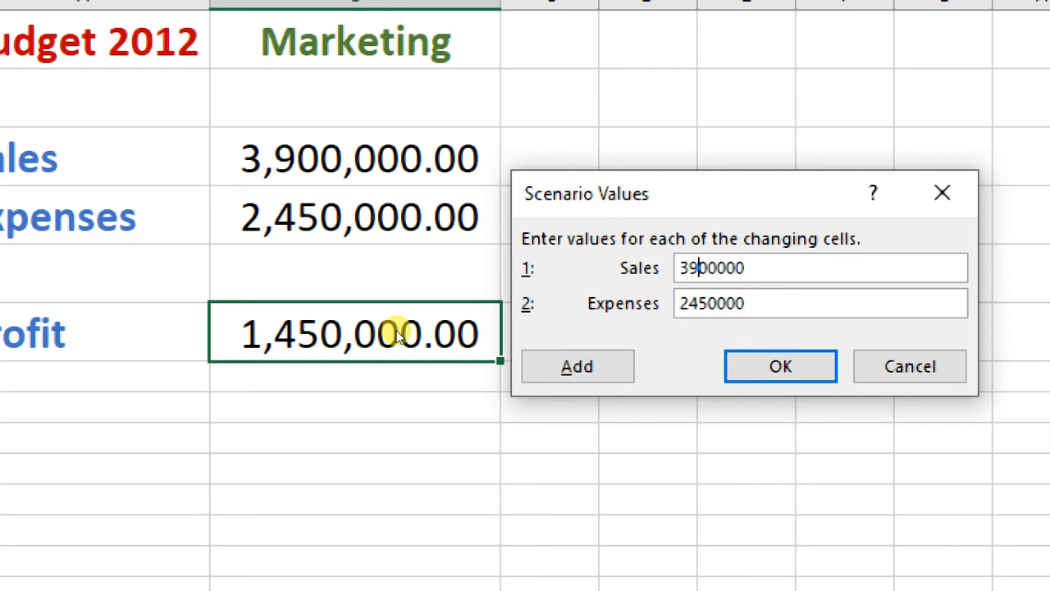
pyautogui.hotkey('shift', 'Home')
pyautogui.write('25')
pyautogui.press('Right')
pyautogui.press('Right')
pyautogui.click(718, 304)
pyautogui.hotkey('shift', 'Home')
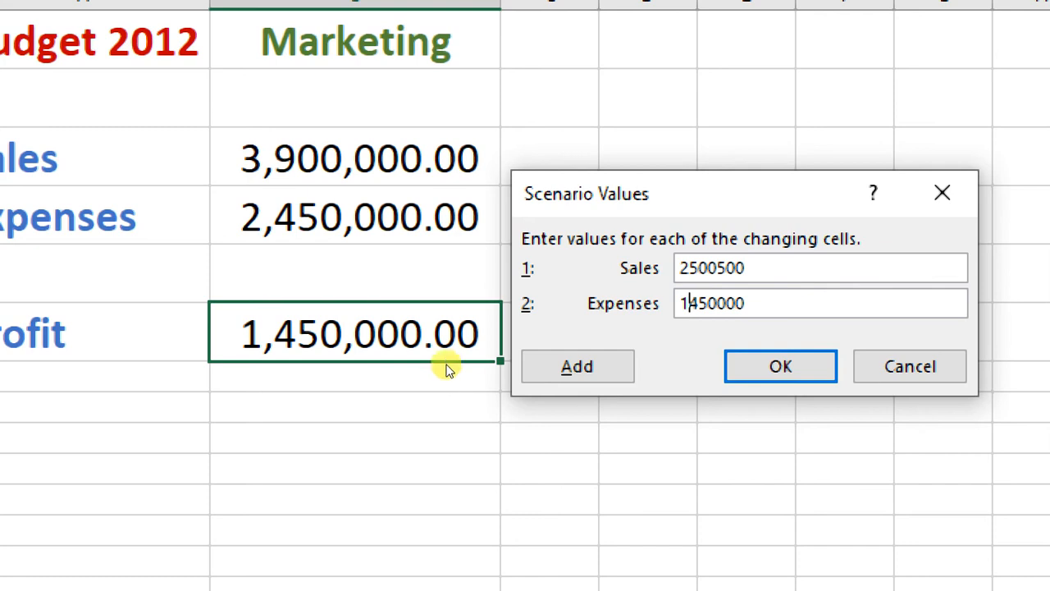
pyautogui.hotkey('alt', 'a')
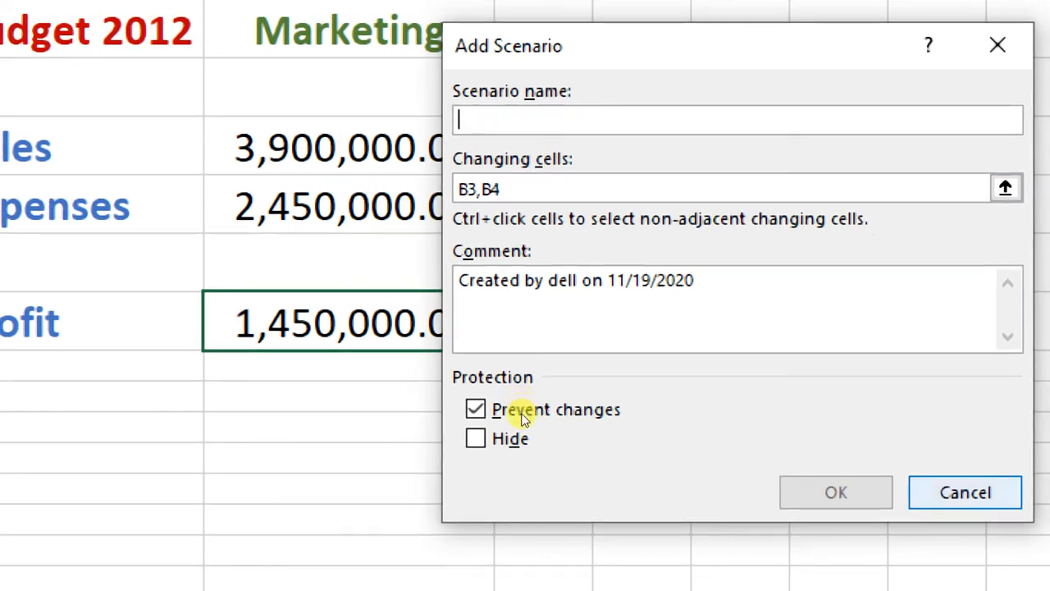
pyautogui.press('Escape')
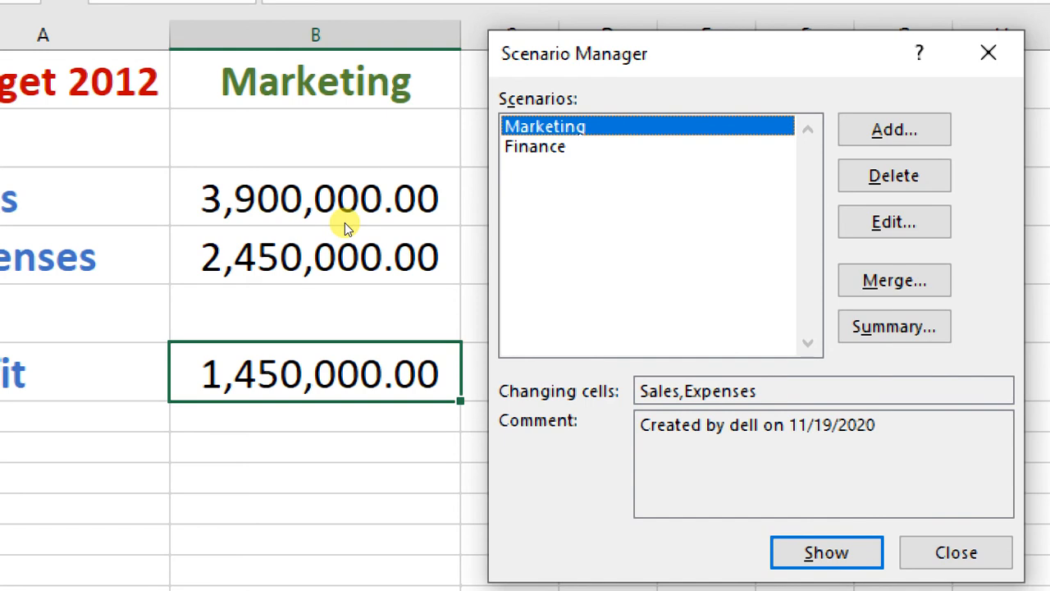
# Show the Finance scenario on the Budget sheet, switch to Marketing and back to Finance, and close the Scenario Manager.
pyautogui.press('Down')
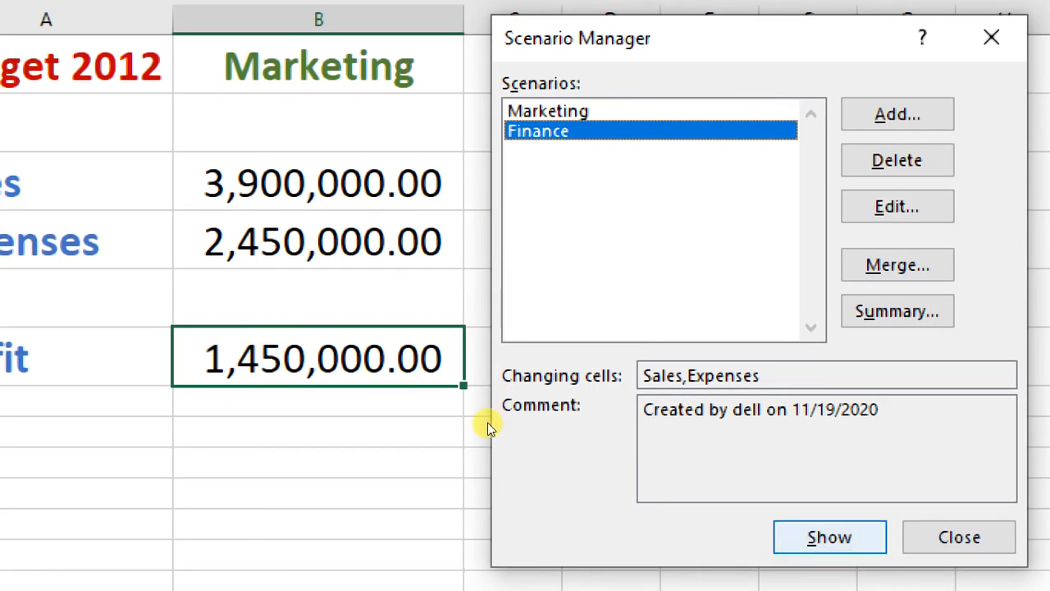
pyautogui.click(826, 553)
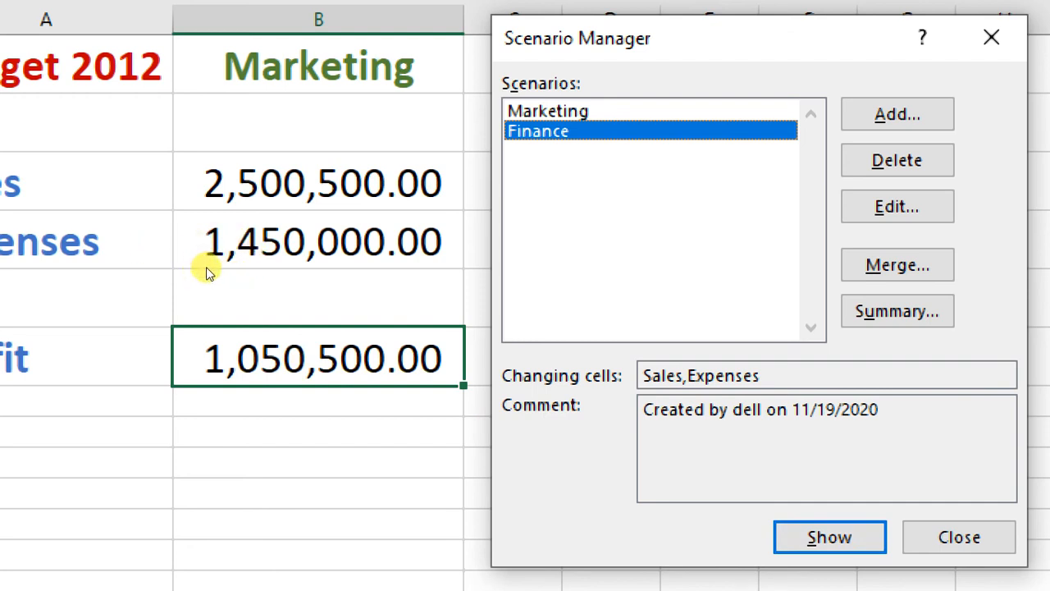
pyautogui.press('Up')
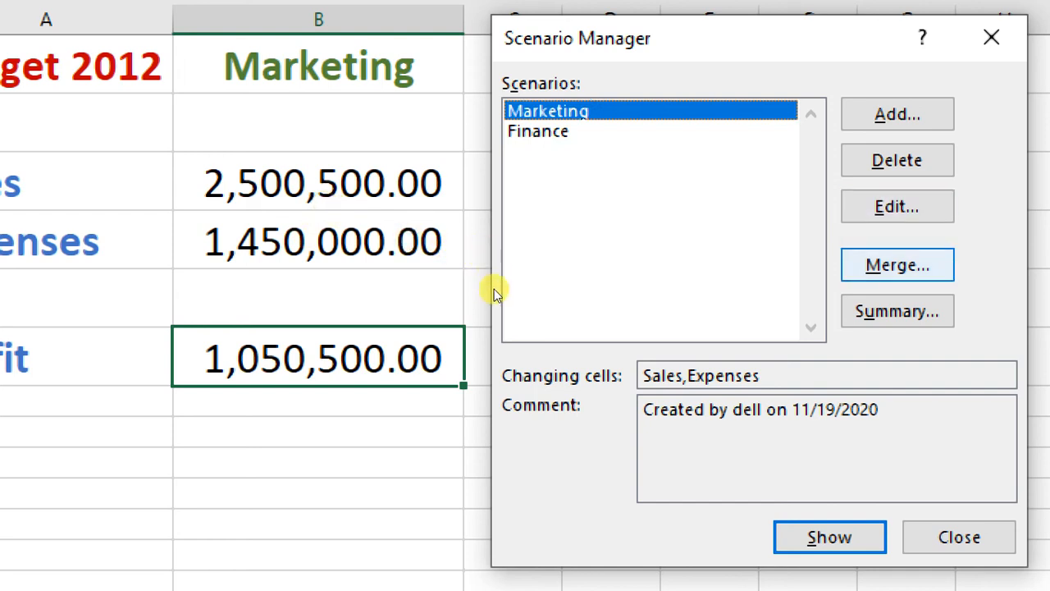
pyautogui.press('Return')
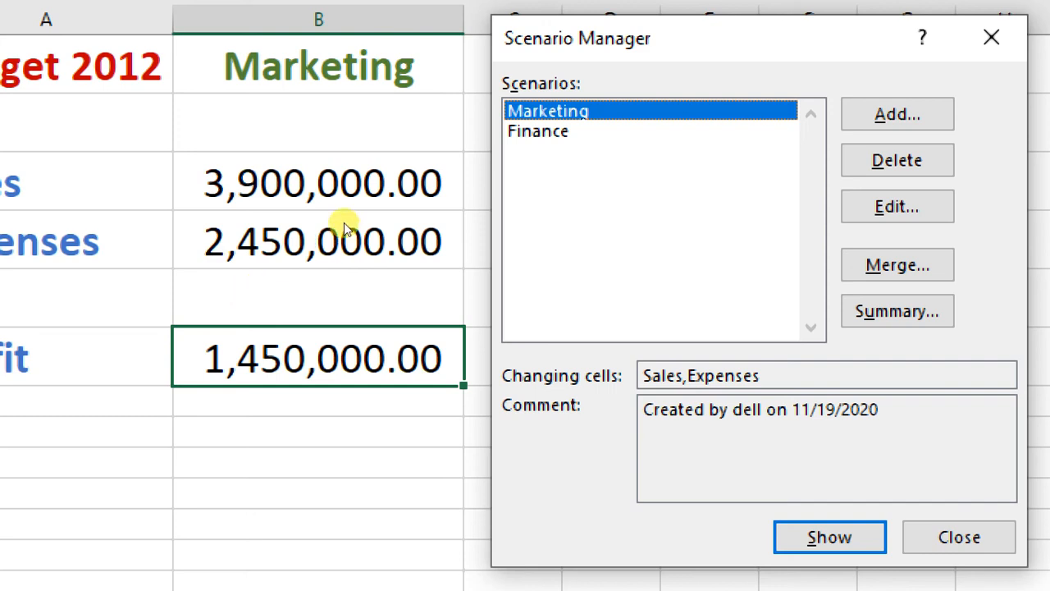
pyautogui.press('Down')
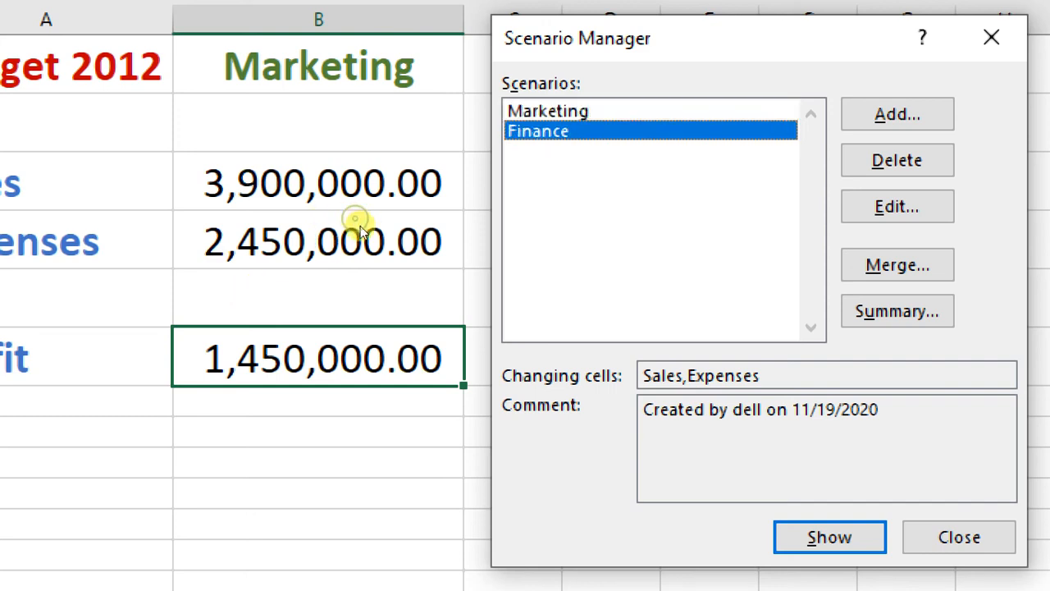
pyautogui.press('Return')
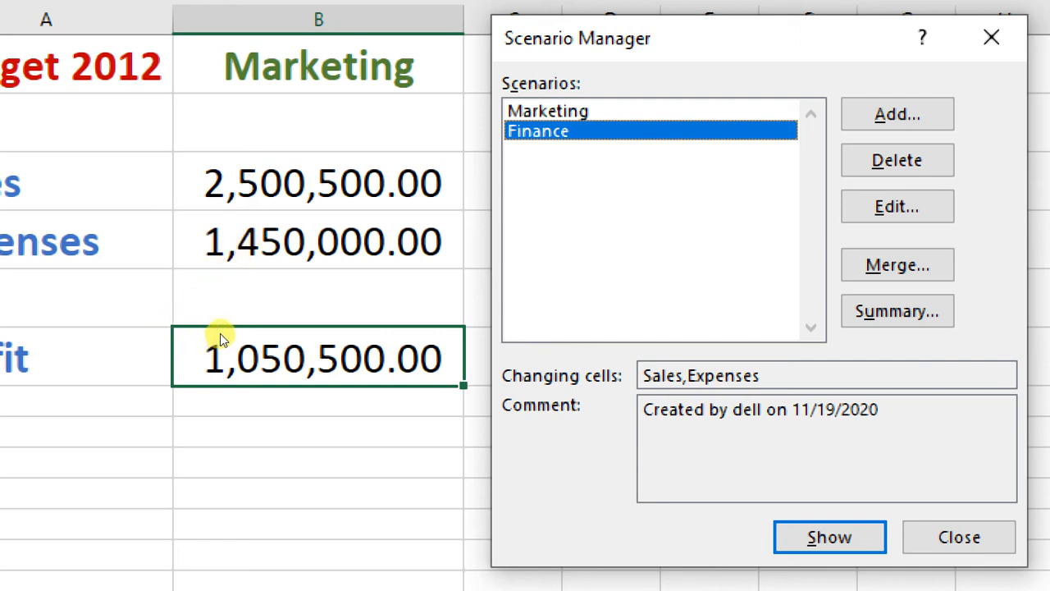
pyautogui.press('Escape')
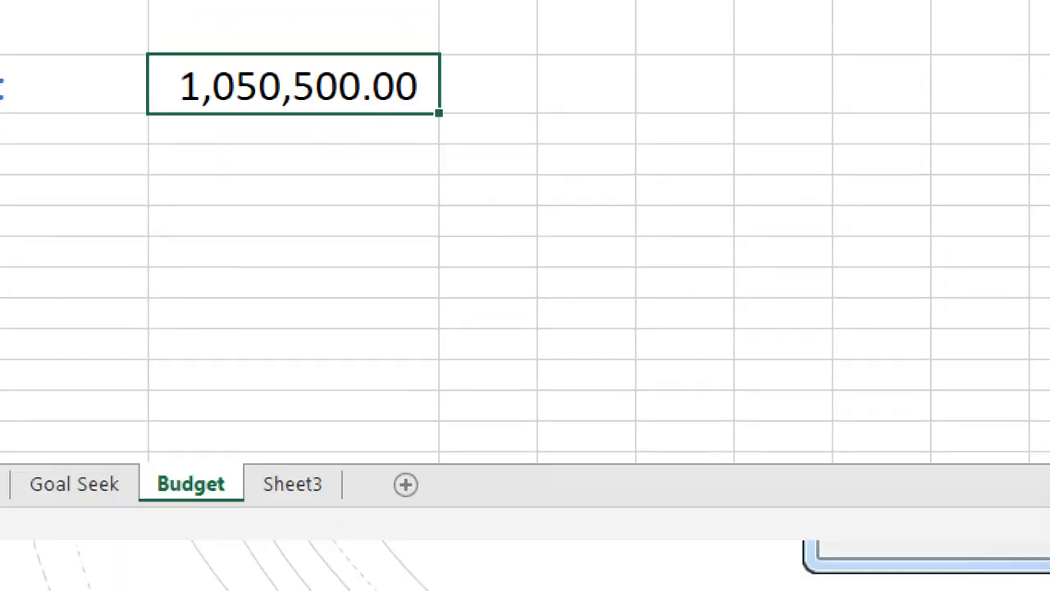
# Open Sheet3 and widen column A to fit its longest entry.
pyautogui.click(292, 484)
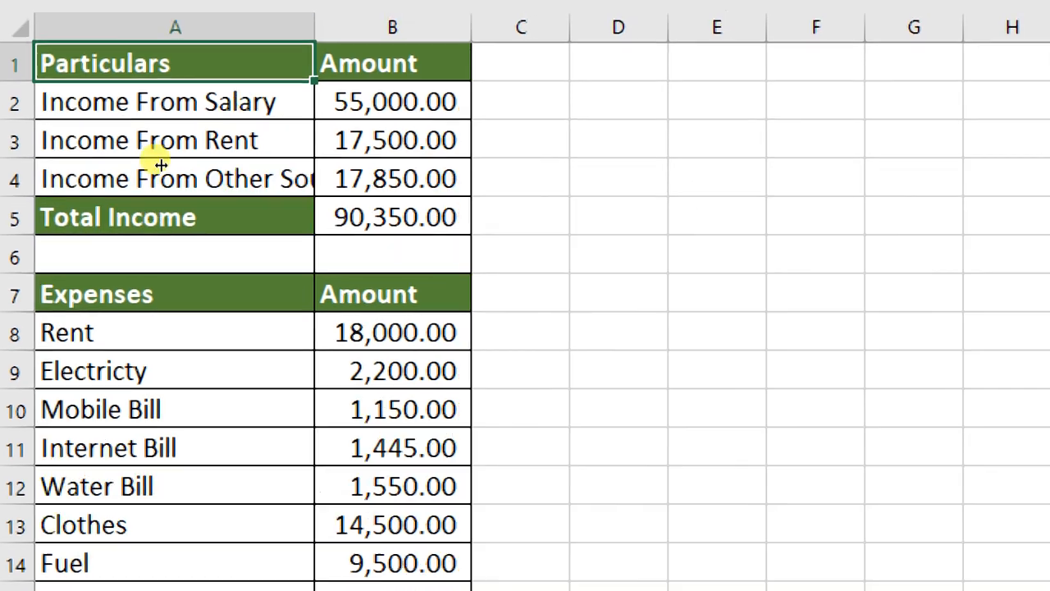
pyautogui.doubleClick(315, 27)
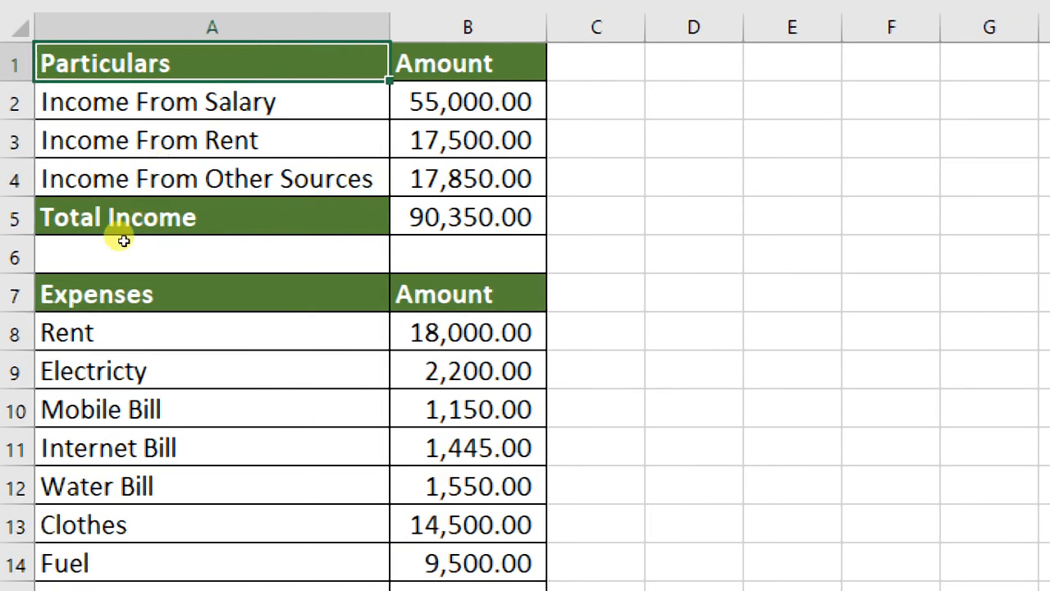
# Examine the total income, the individual expense amounts, the total expenses and the remaining income in column B down to row 18.
pyautogui.hotkey('ctrl', 'Down')
pyautogui.press('Right')
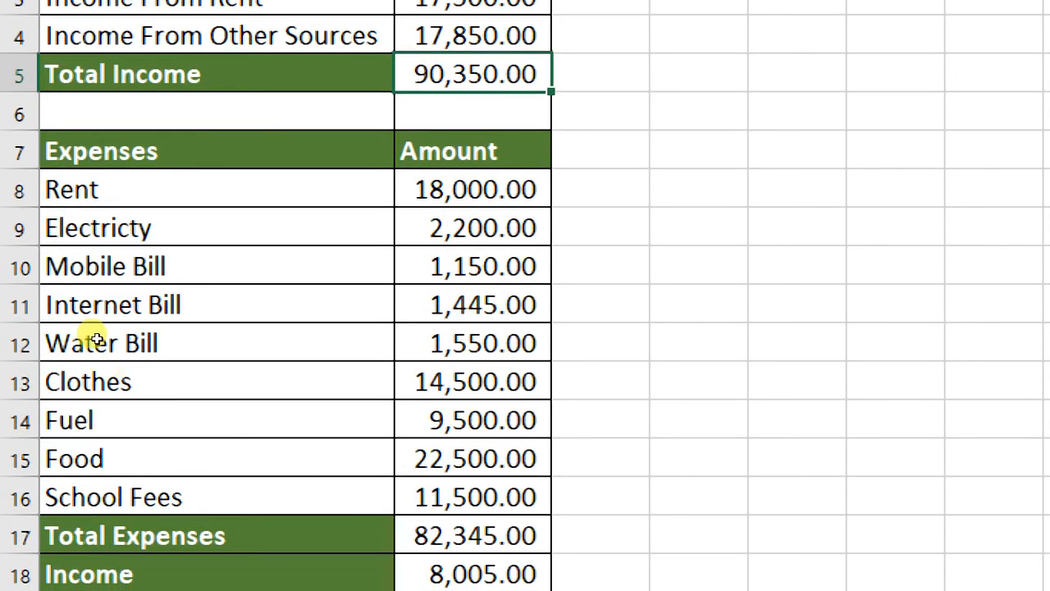
pyautogui.press('Down')
pyautogui.press('Down')
pyautogui.press('Down')
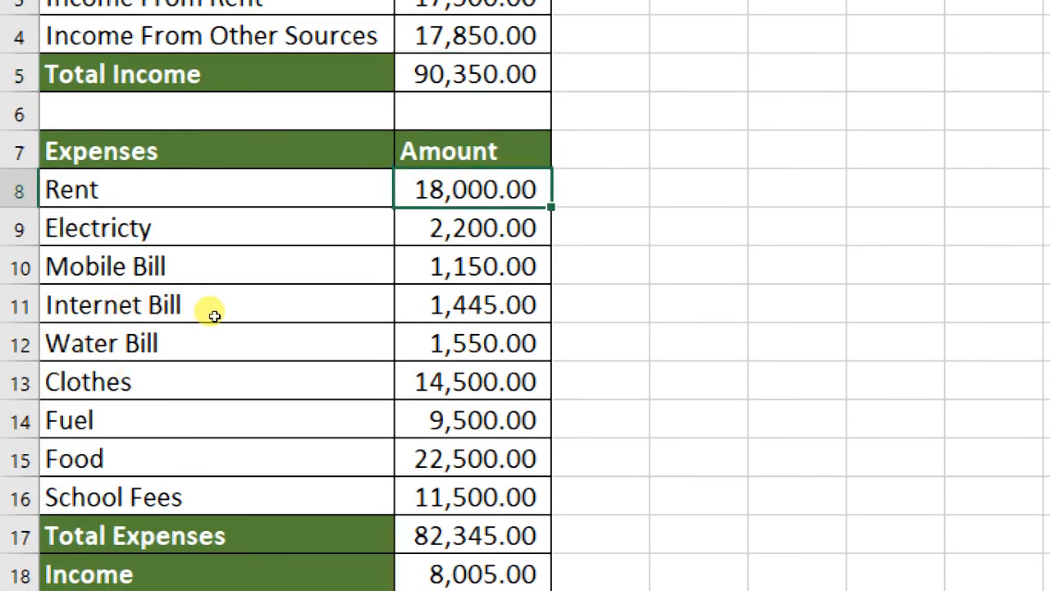
pyautogui.press('Down')
pyautogui.press('Down')
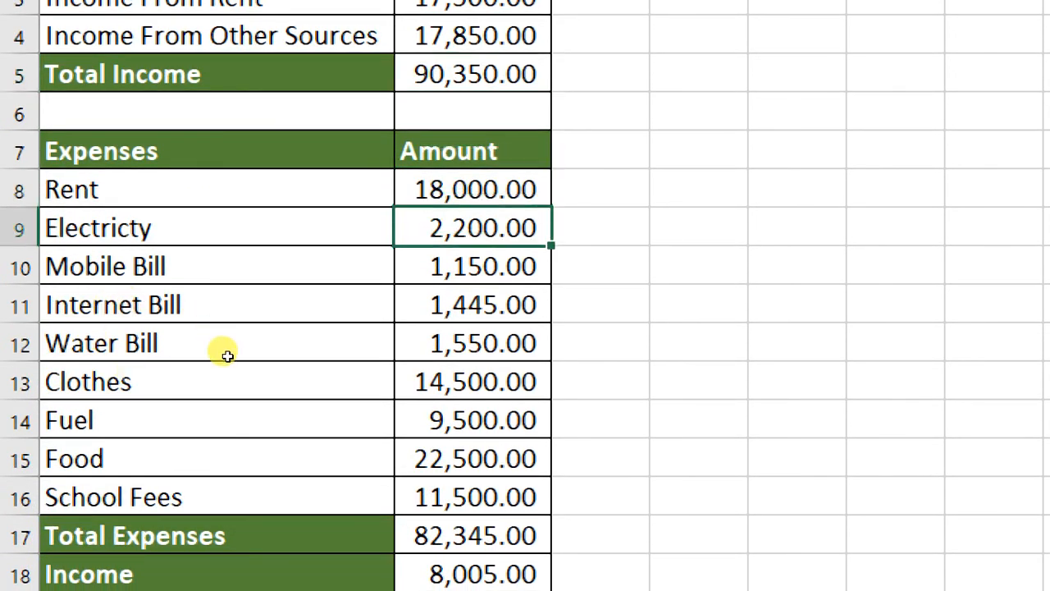
pyautogui.press('Down')
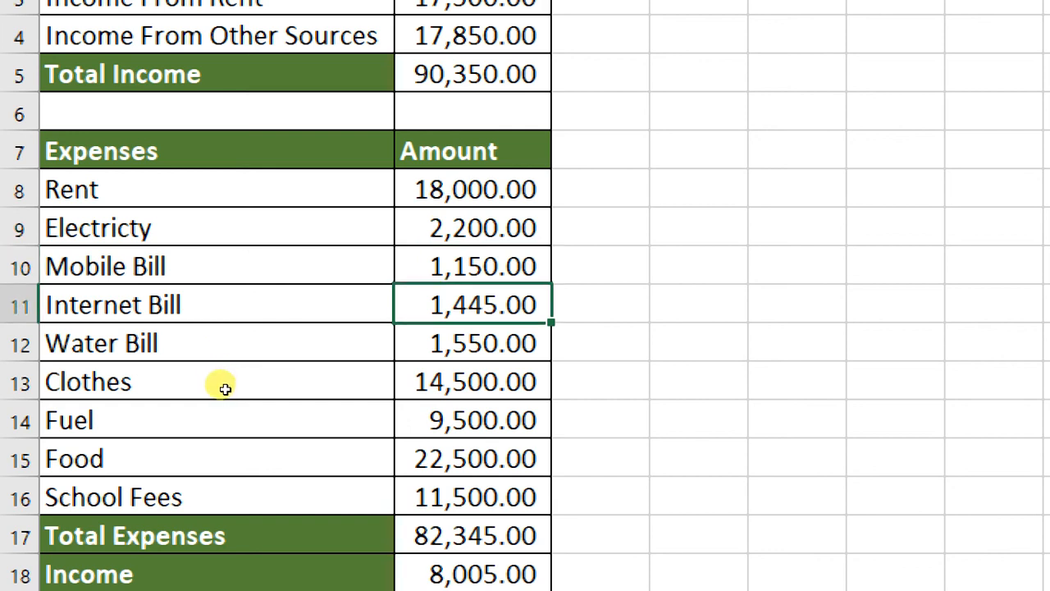
pyautogui.press('Down')
pyautogui.press('Down')
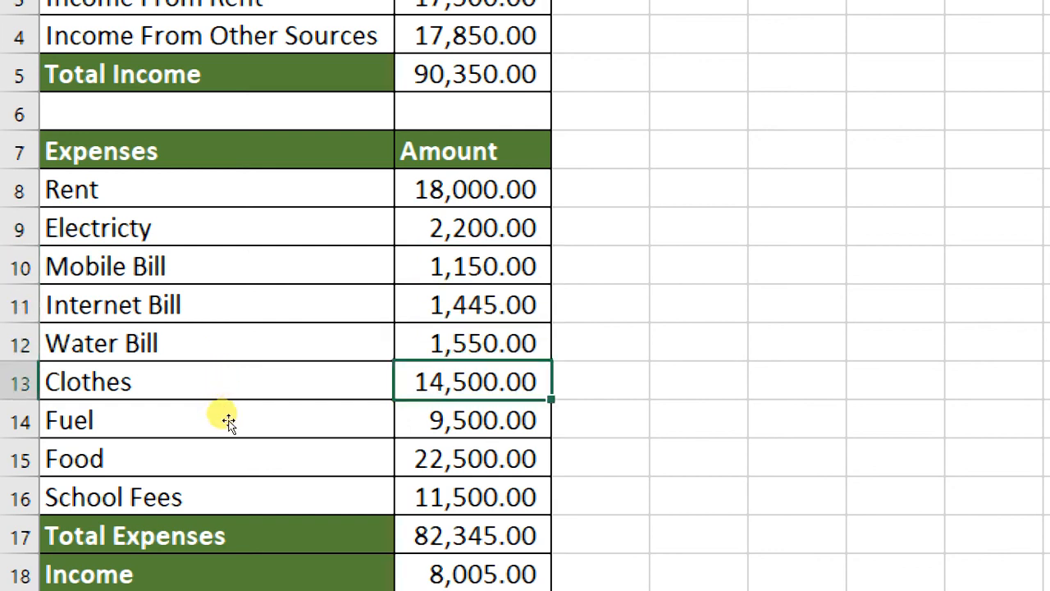
pyautogui.press('Down')
pyautogui.press('Down')
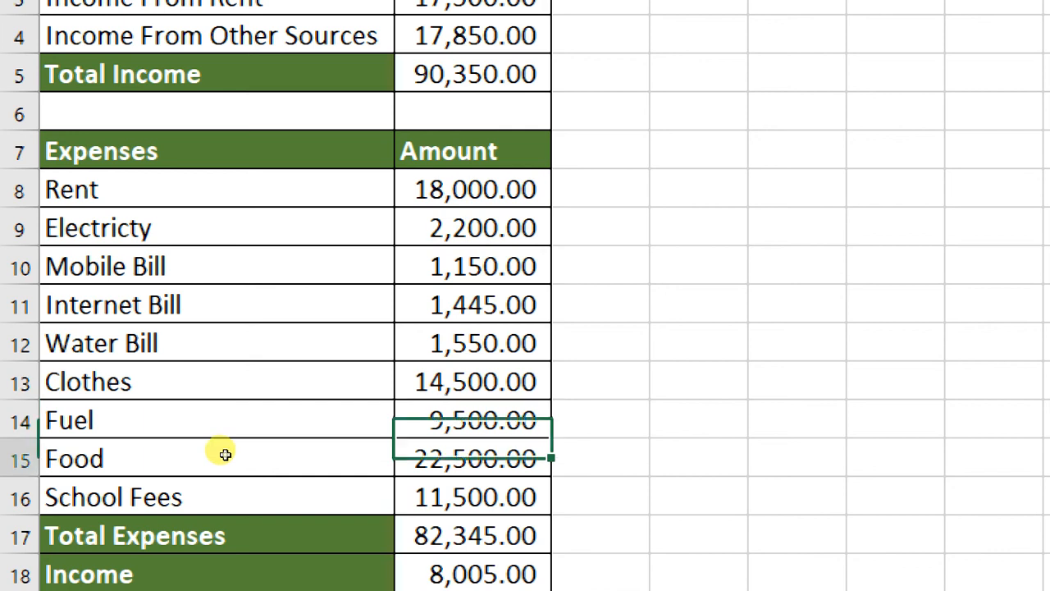
pyautogui.press('Down')
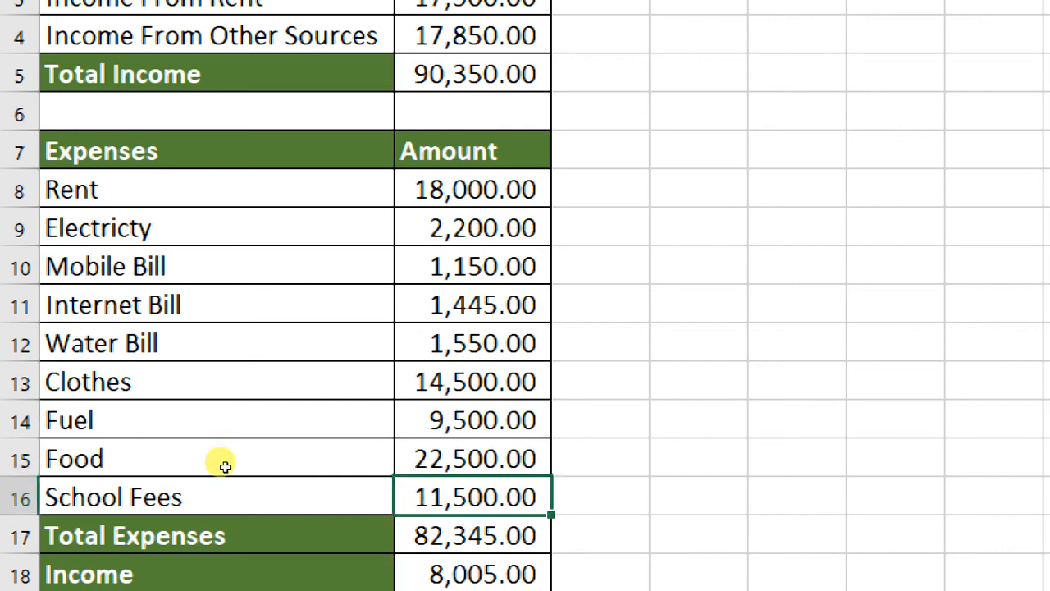
pyautogui.press('Down')
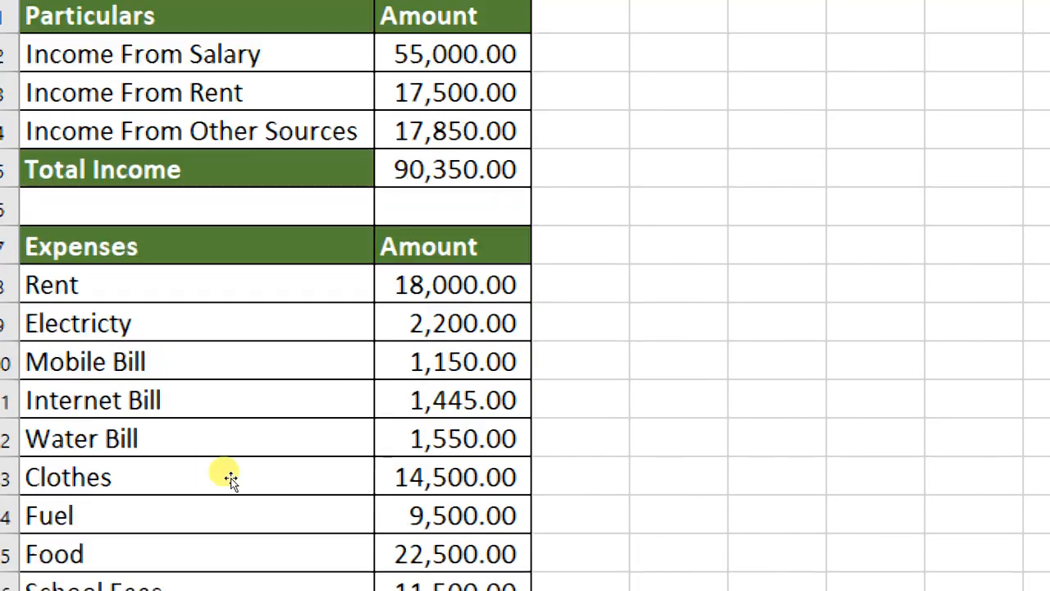
pyautogui.press('Down')
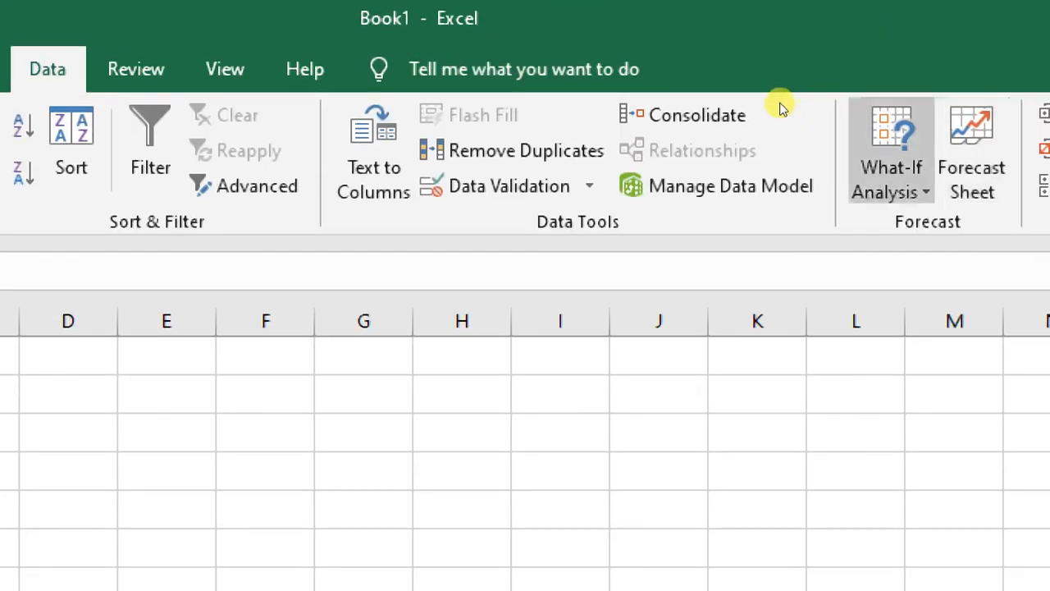
# Create a scenario named Actual with the Clothes and Food amounts B13 and B15 as changing cells, keeping their current values.
pyautogui.click(891, 156)
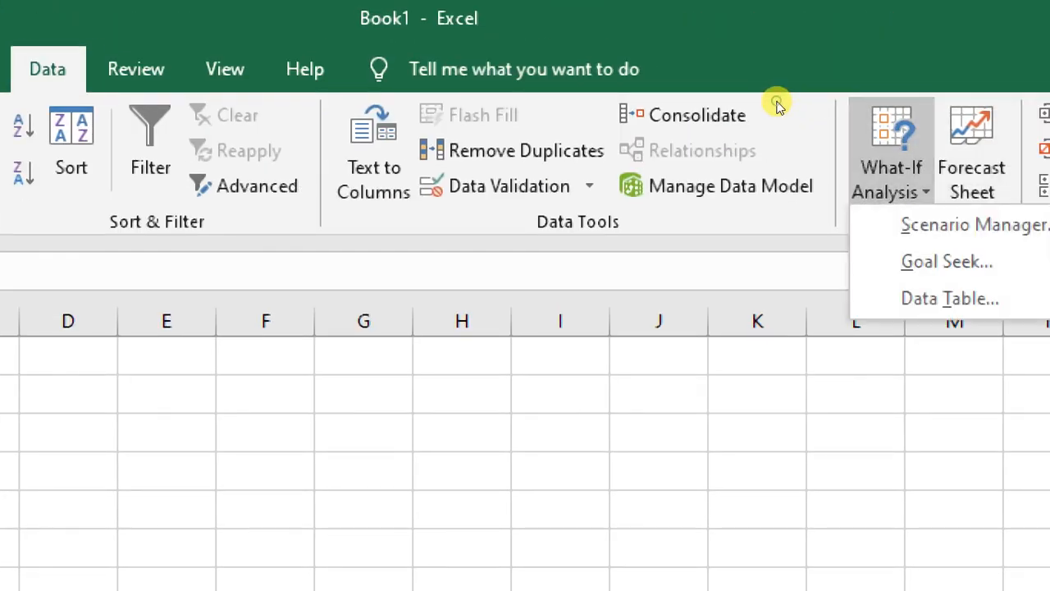
pyautogui.click(968, 224)
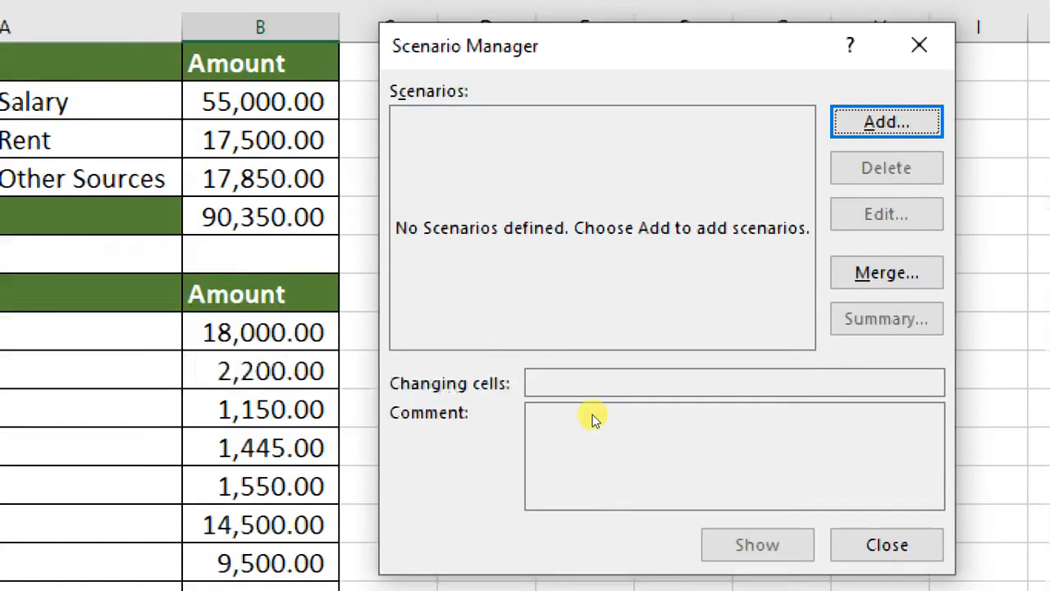
pyautogui.press('Return')
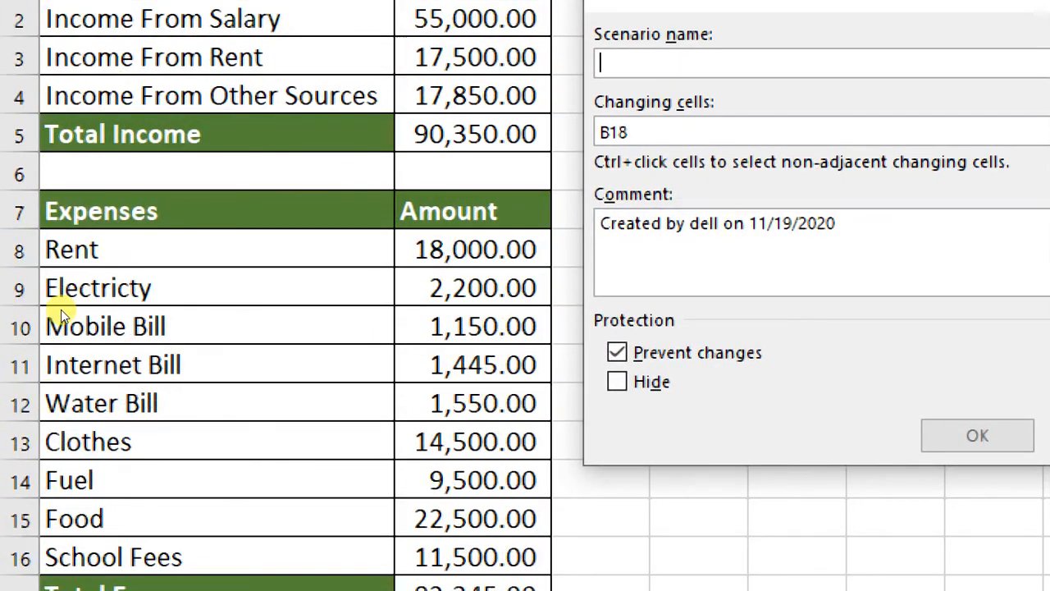
pyautogui.write('A')
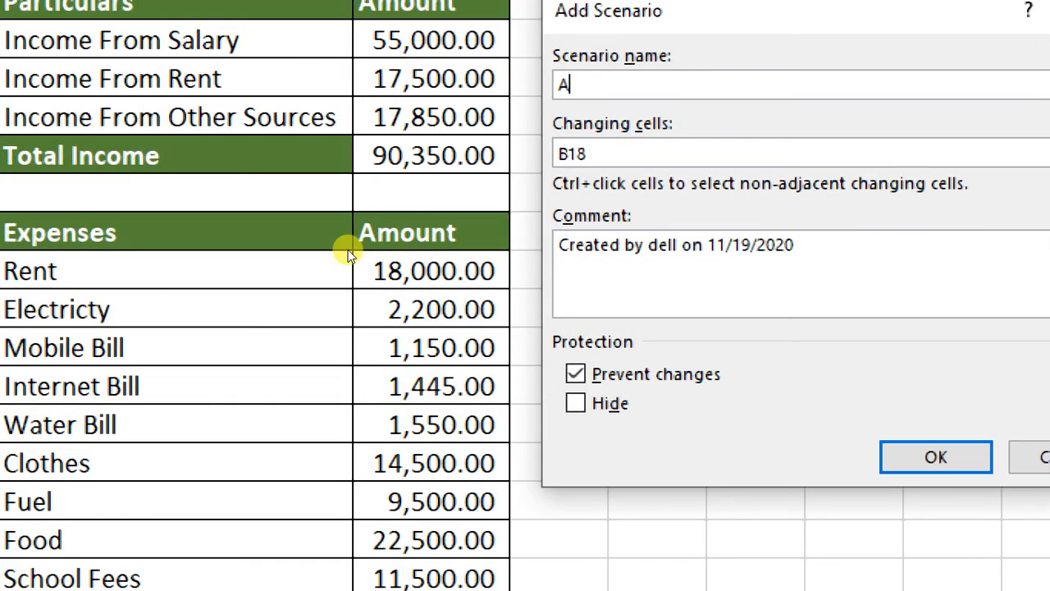
pyautogui.write('ctual')
pyautogui.press('Tab')
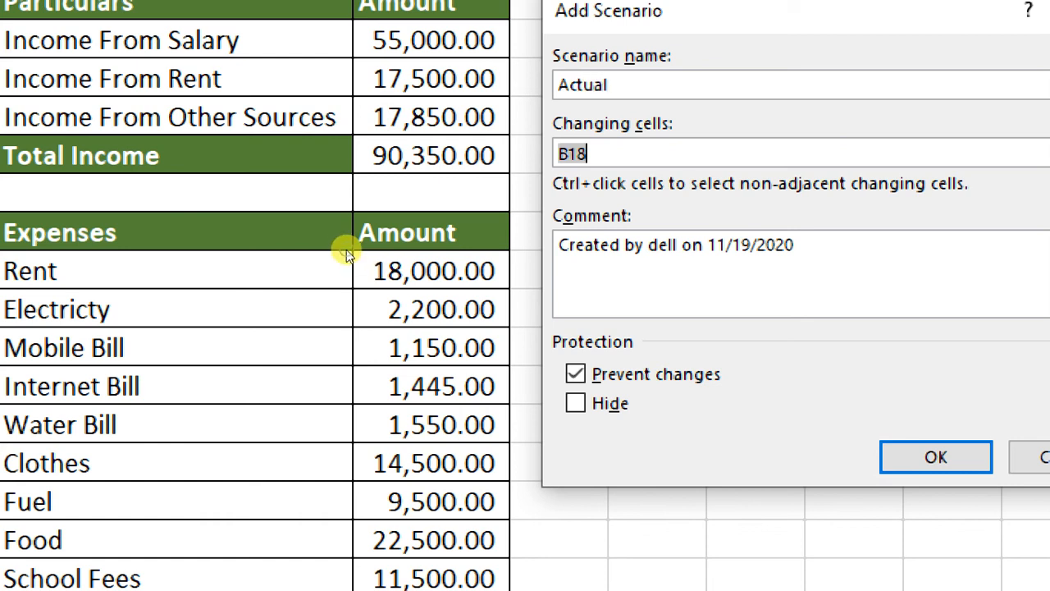
pyautogui.press('BackSpace')
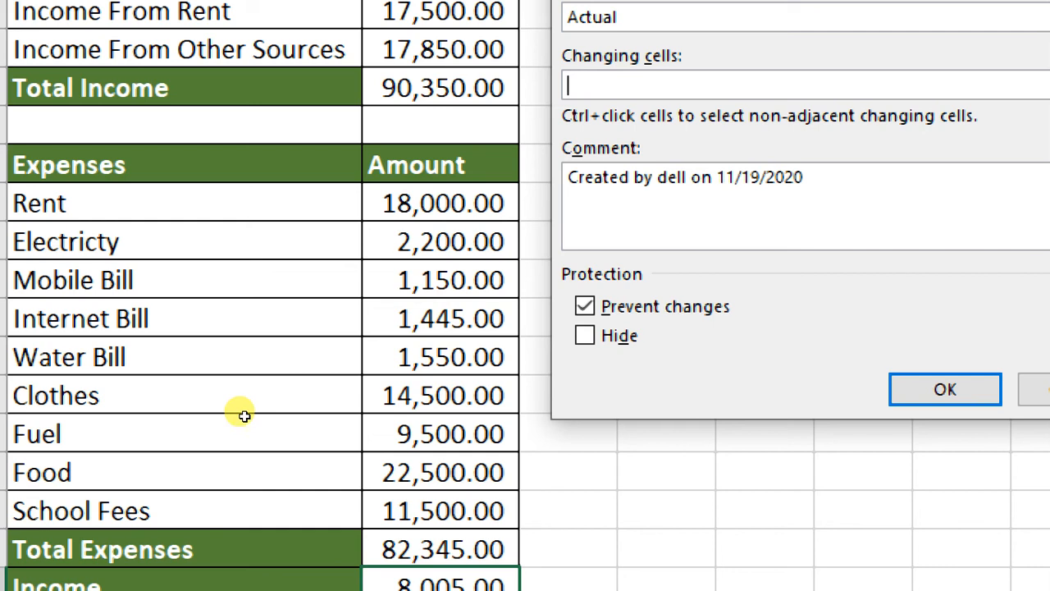
pyautogui.click(441, 395)
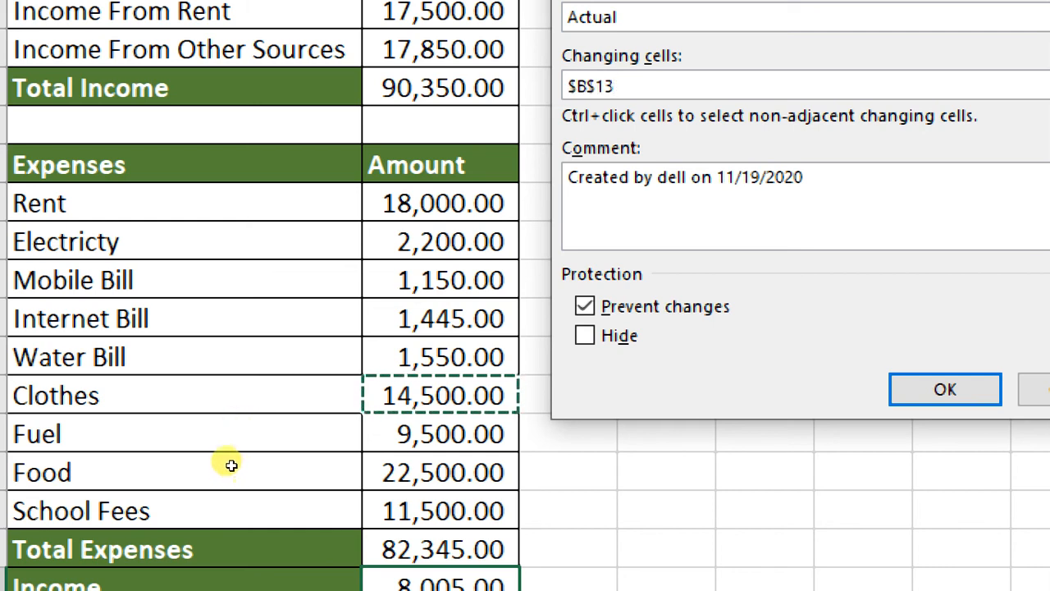
pyautogui.keyDown('ctrl'); pyautogui.click(441, 472); pyautogui.keyUp('ctrl')
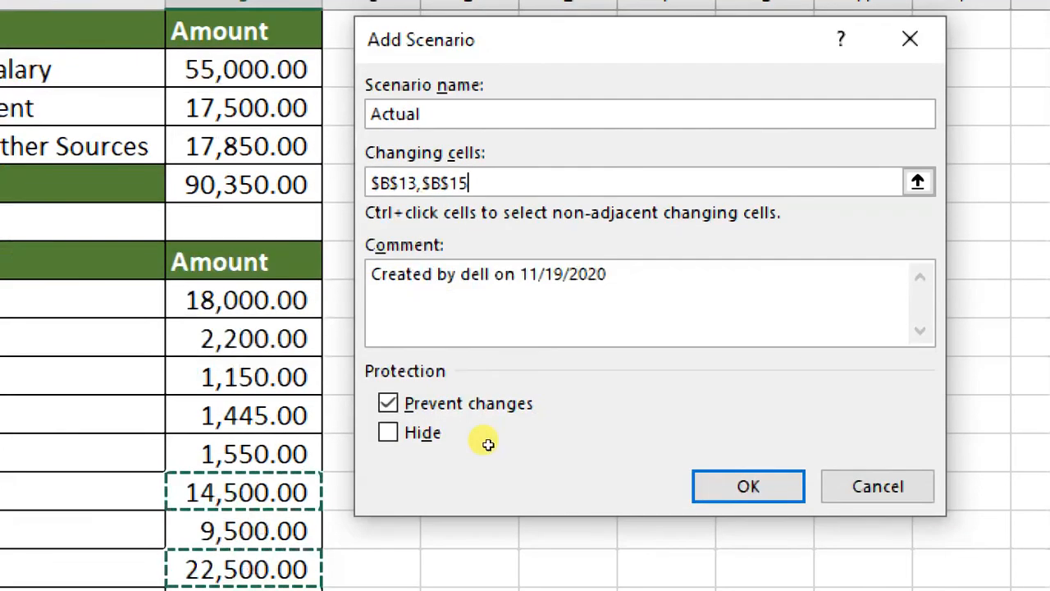
pyautogui.press('Return')
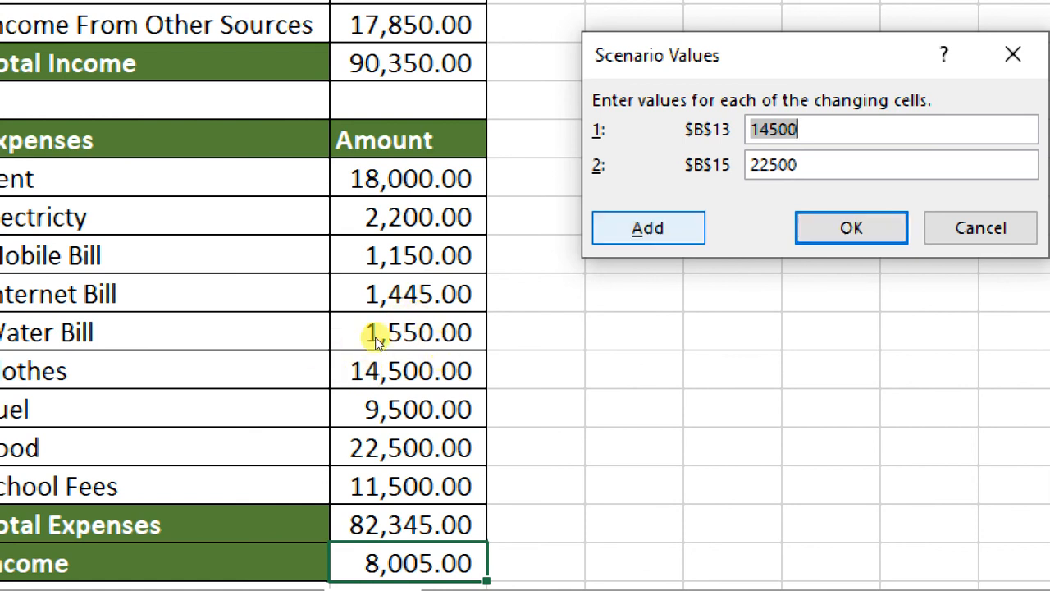
pyautogui.hotkey('alt', 'a')
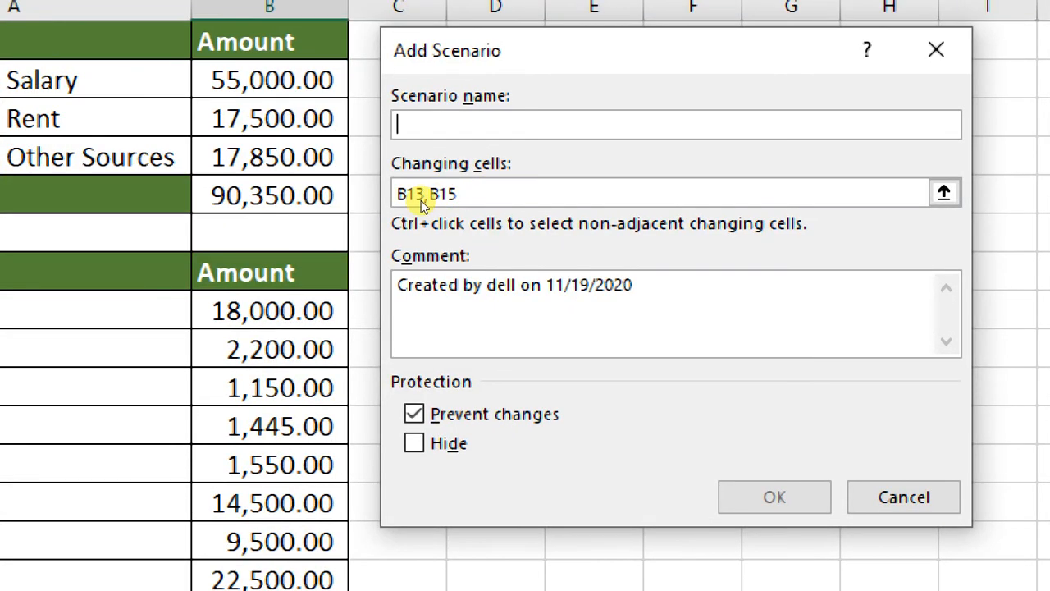
# Add a scenario named Plan2 for B13 and B15, with Clothes 11500 and Food 19500.
pyautogui.write('Plan2')
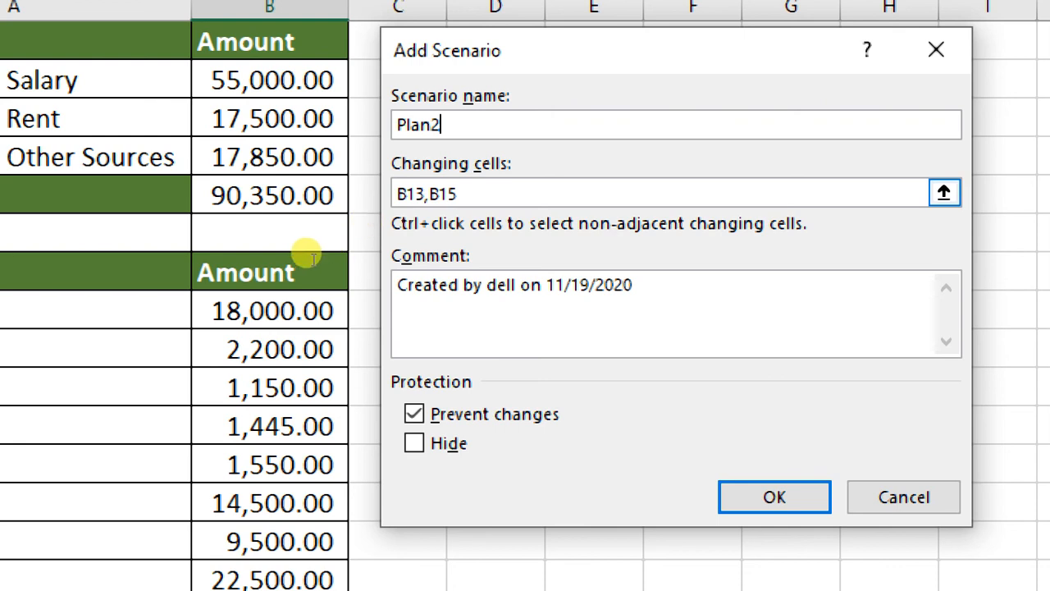
pyautogui.press('Return')
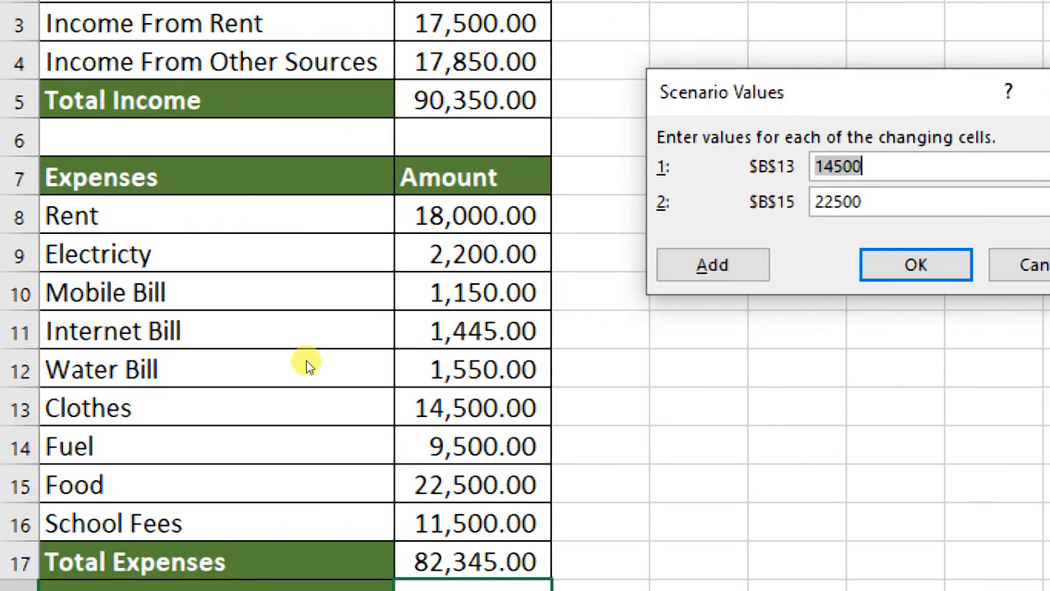
pyautogui.write('11500')
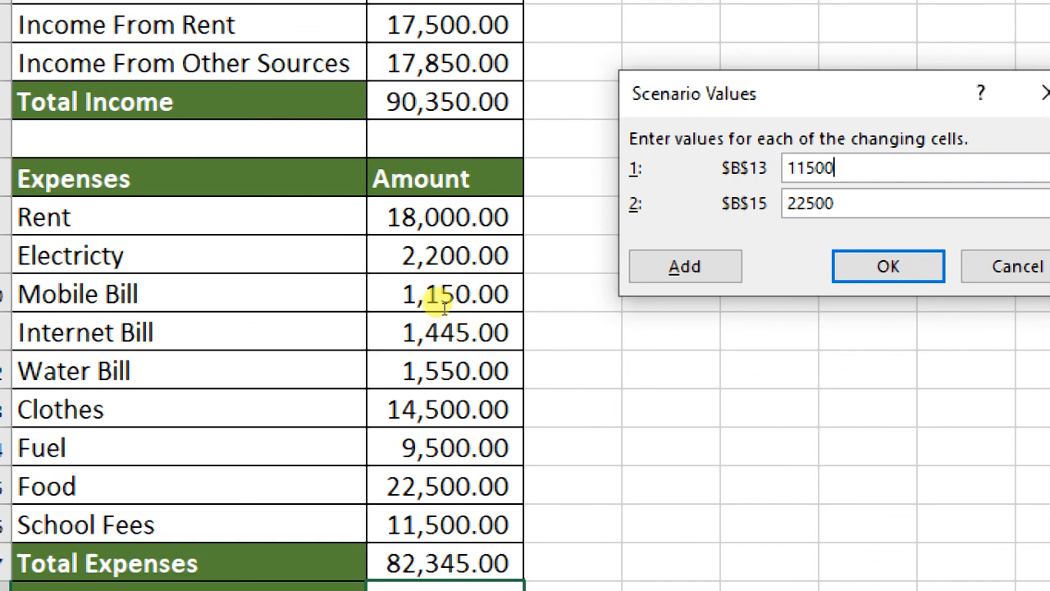
pyautogui.press('Tab')
pyautogui.write('1')
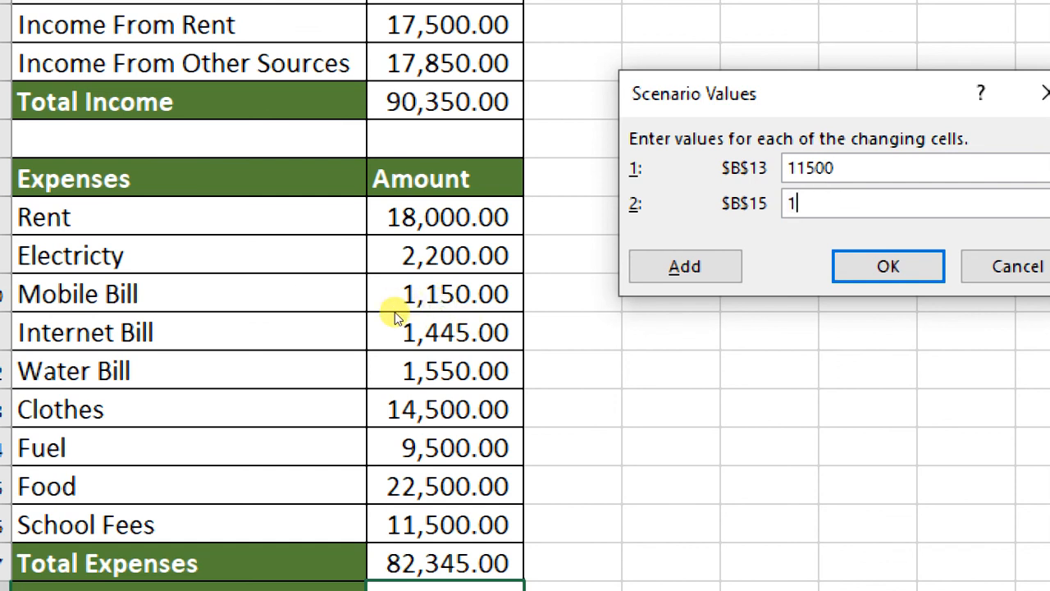
pyautogui.write('9500')
pyautogui.press('Tab')
pyautogui.press('Return')
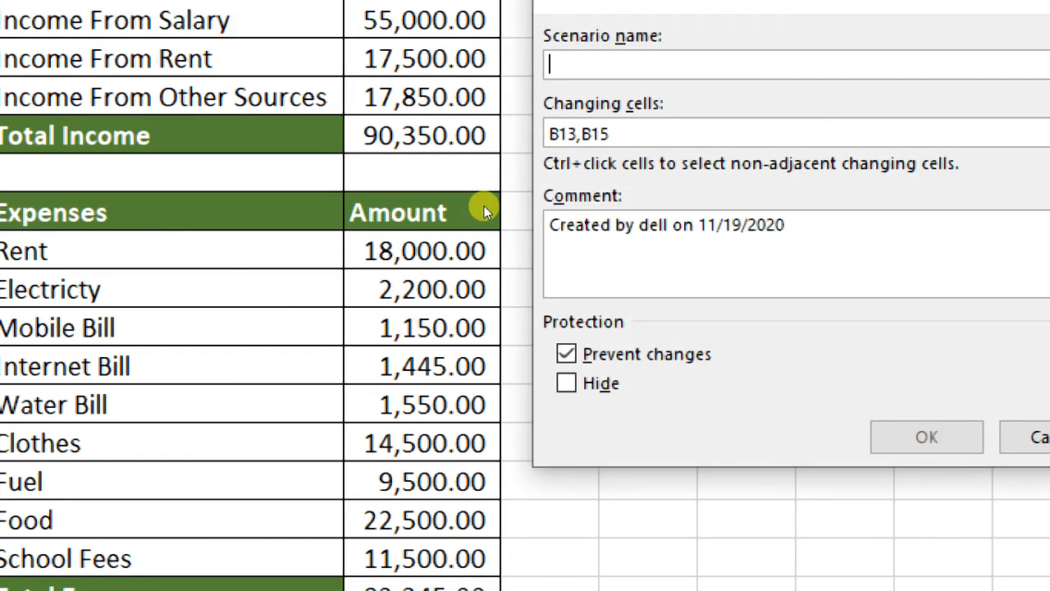
# Add a scenario named Plan3 for B13 and B15, with Clothes 9500 and Food 1900.
pyautogui.write('Plan')
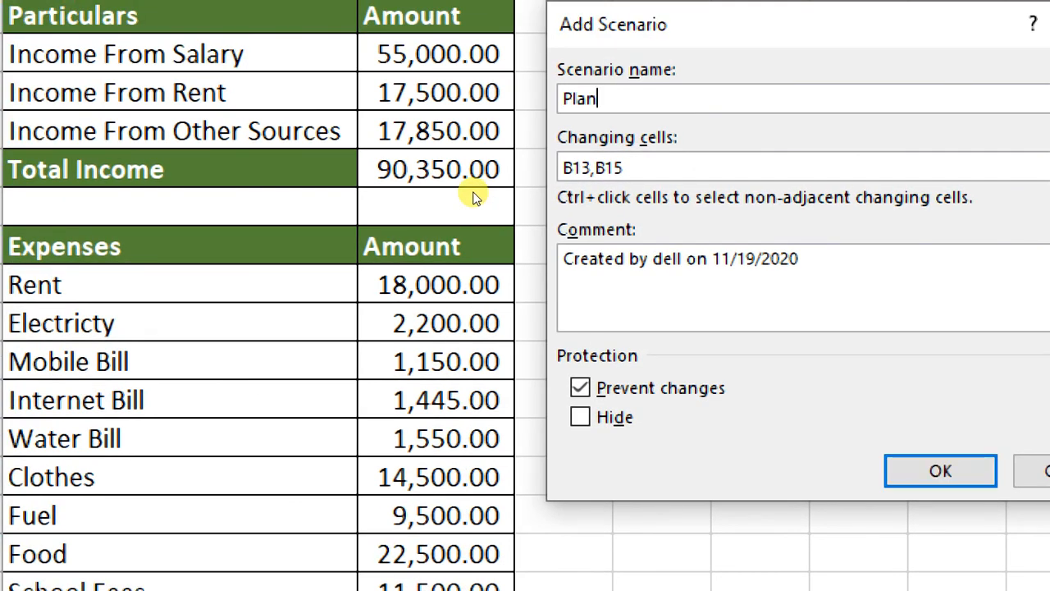
pyautogui.write('3')
pyautogui.press('Return')
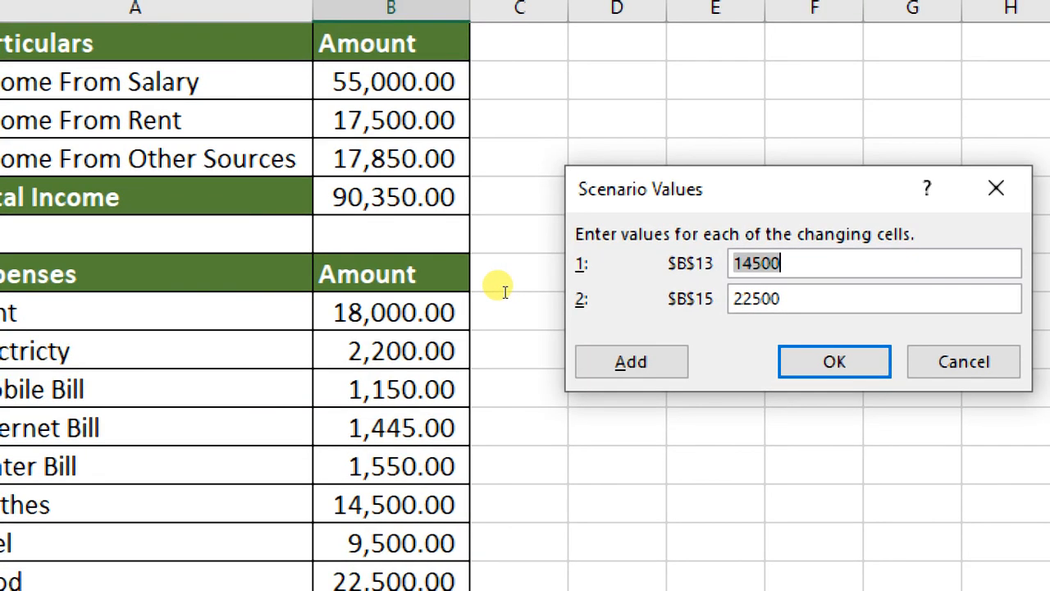
pyautogui.write('9500')
pyautogui.press('Tab')
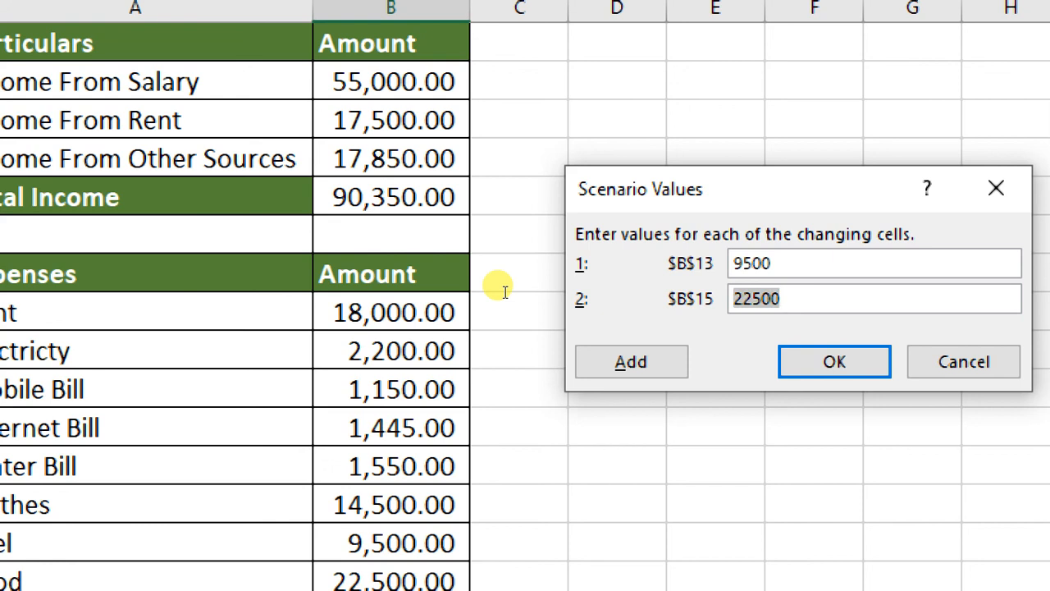
pyautogui.write('1900')
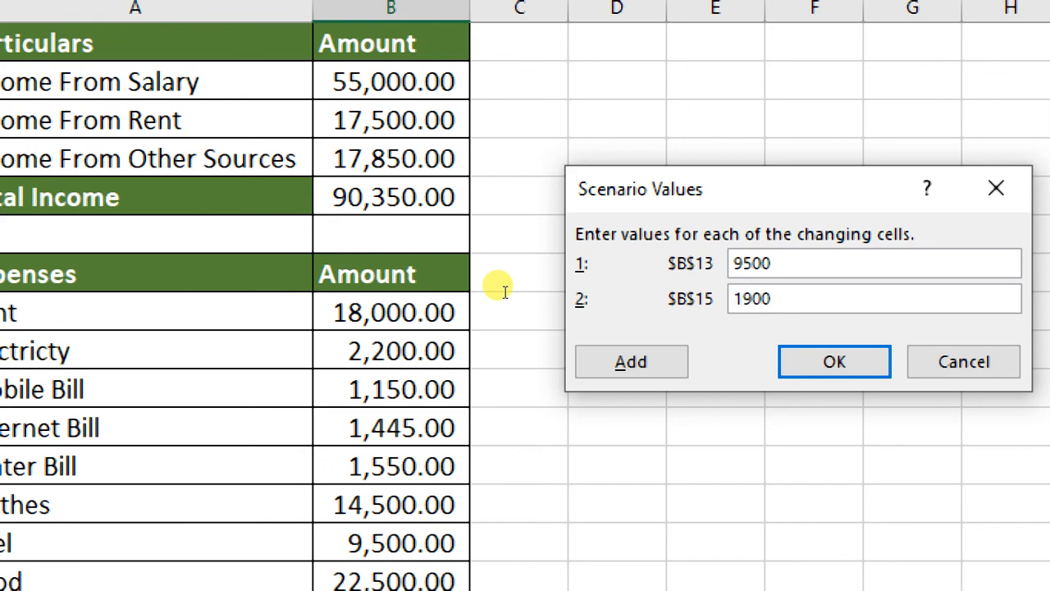
pyautogui.press('Return')
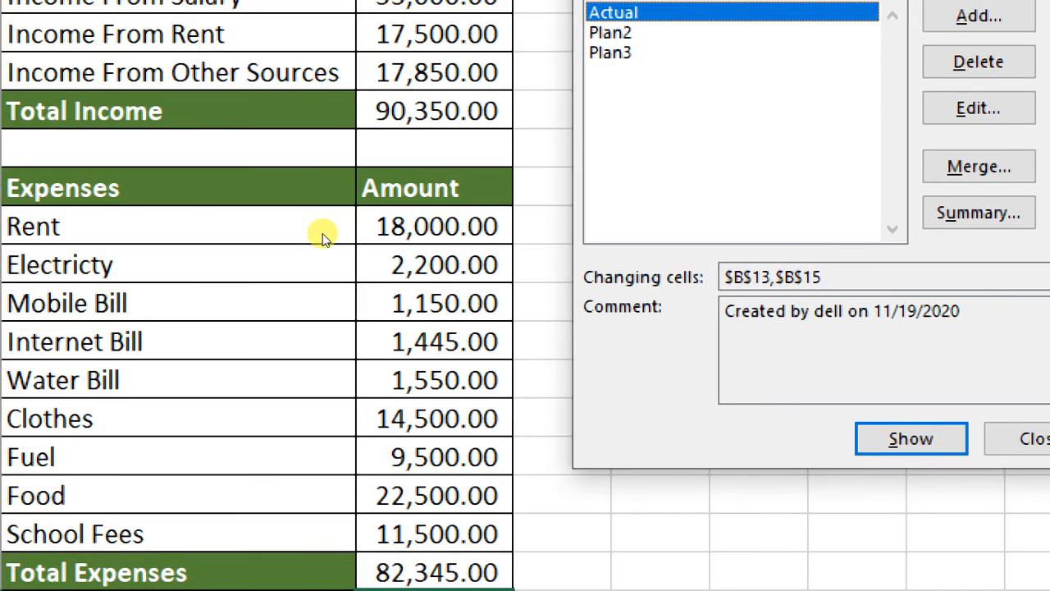
# Show the Plan2 scenario in the expense sheet, followed by Plan3, and close the Scenario Manager.
pyautogui.press('Down')
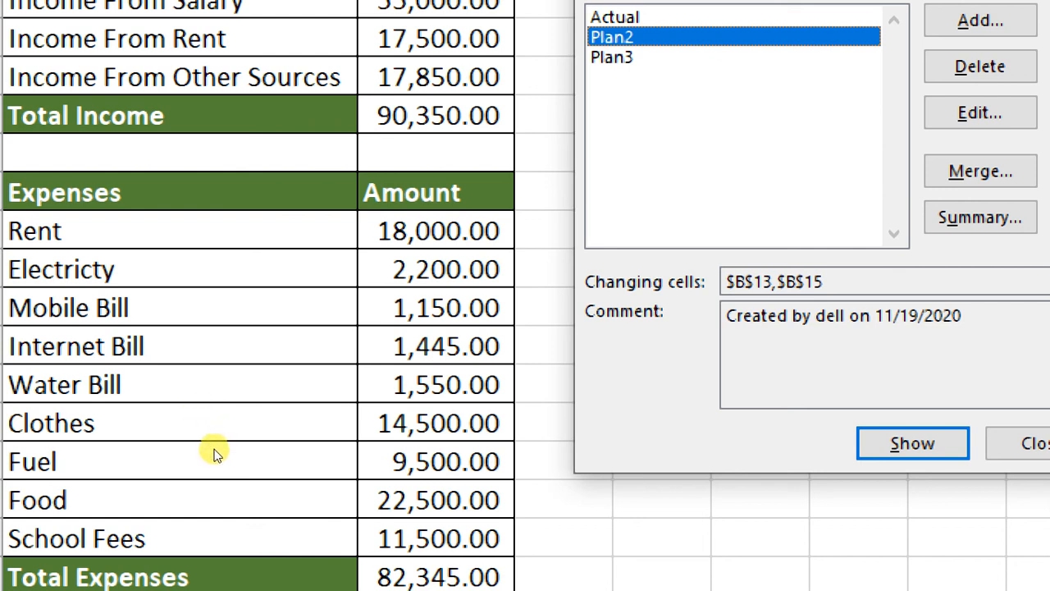
pyautogui.press('Return')
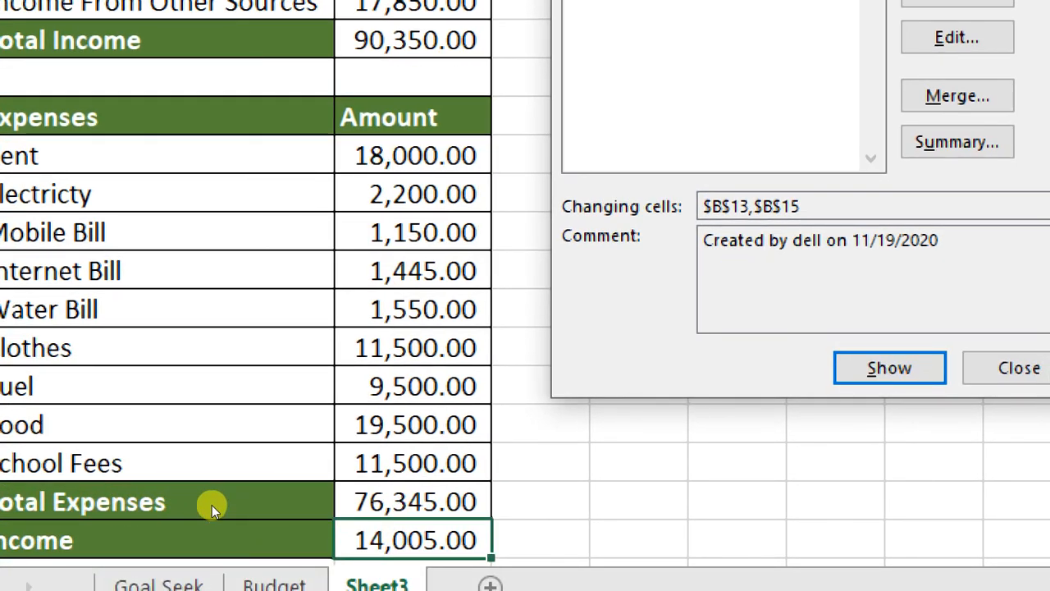
pyautogui.press('Down')
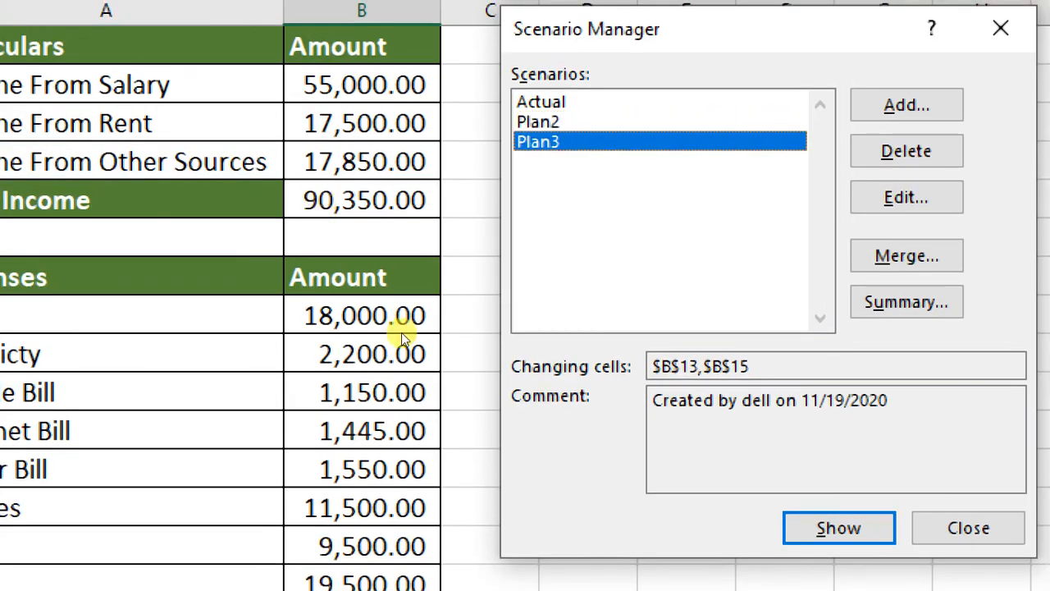
pyautogui.press('Return')
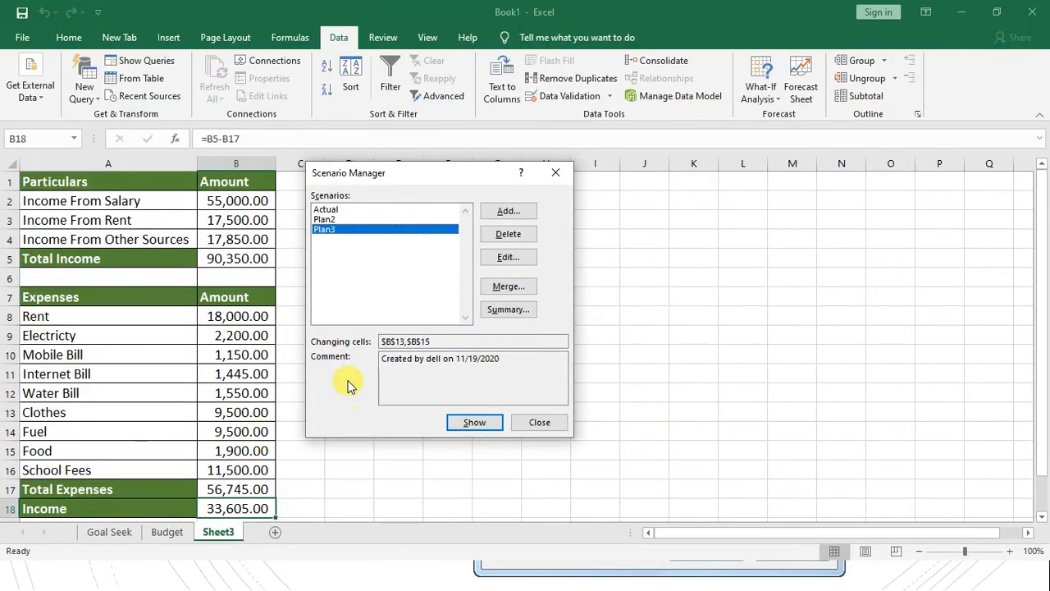
pyautogui.click(553, 175)
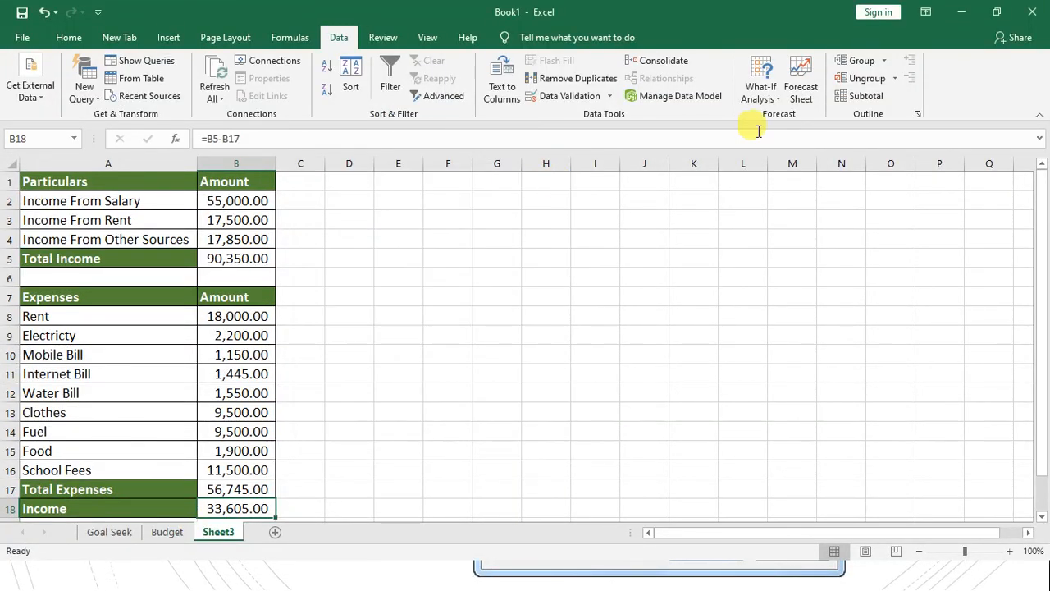
# Close the Book1 workbook without saving its changes.
pyautogui.click(1027, 14)
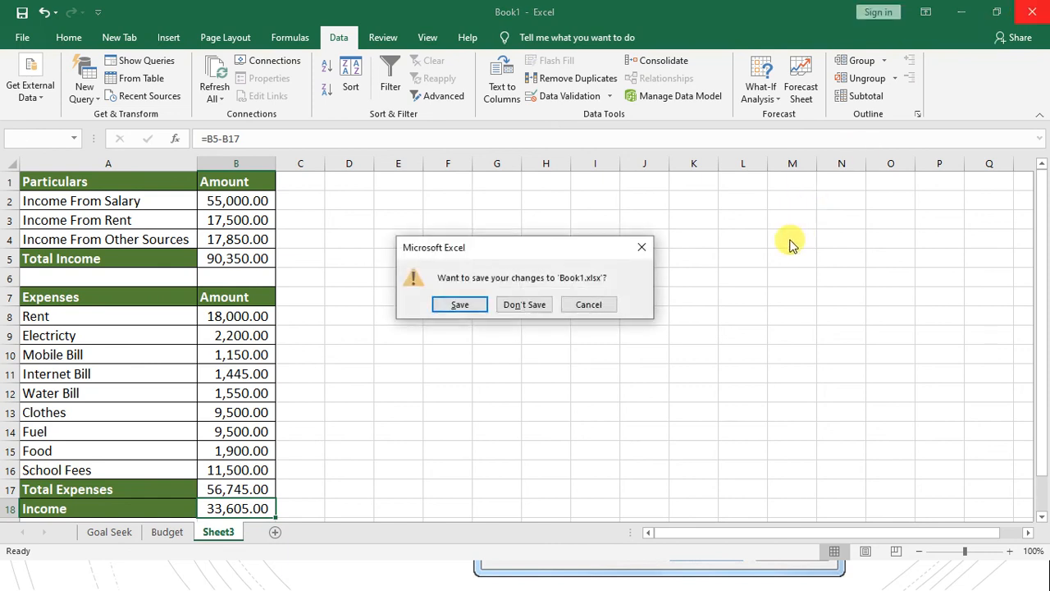
pyautogui.click(550, 304)
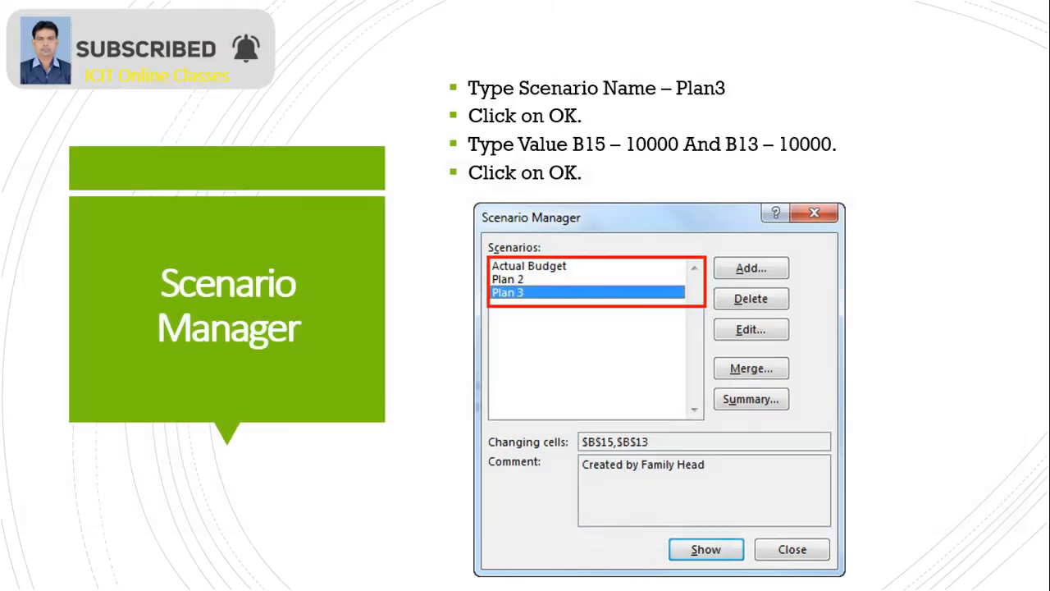